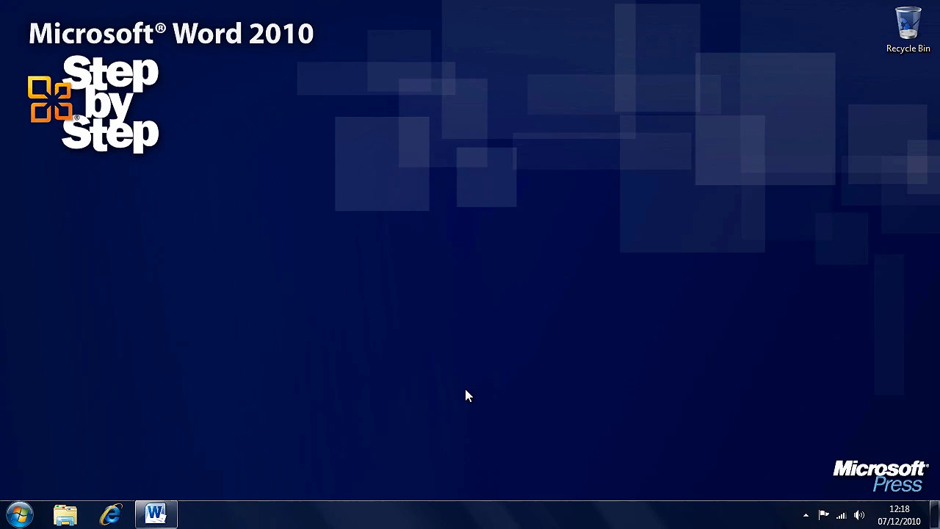
- Restore CottageA_start and place the cursor on page 2, below the Average daily temperatures paragraph
{"action": "left_click", "coordinate": [155, 513]}
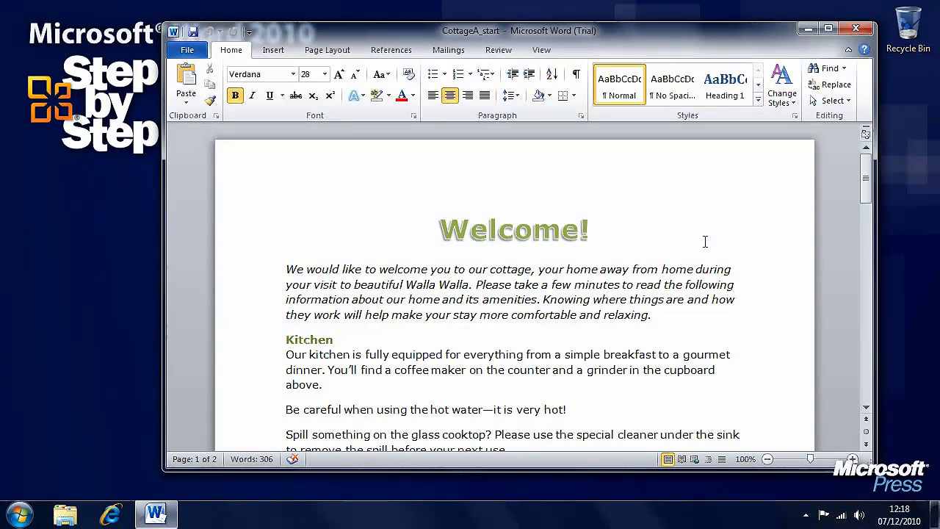
{"action": "left_click_drag", "start_coordinate": [866, 183], "coordinate": [865, 311]}
{"action": "left_click", "coordinate": [445, 243]}
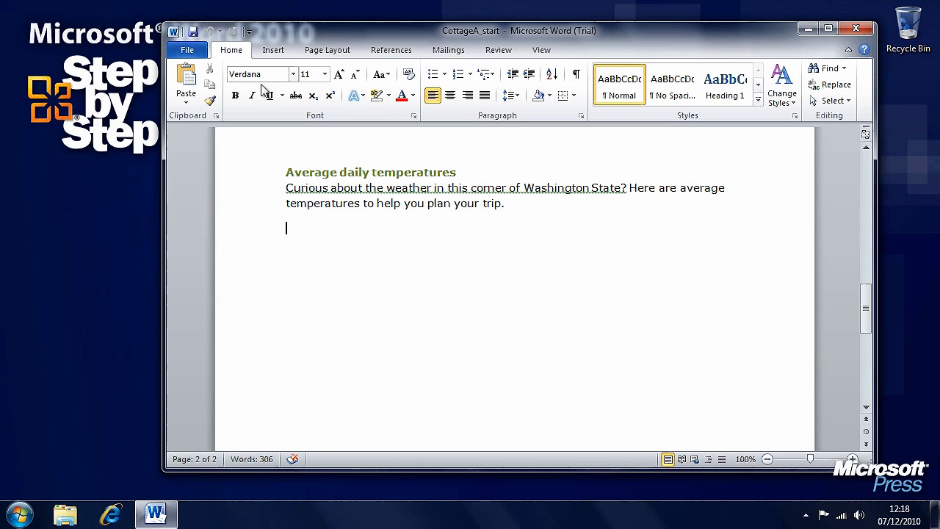
- Insert a Line with Markers chart at the cursor, opening its sample data sheet
{"action": "left_click", "coordinate": [278, 50]}
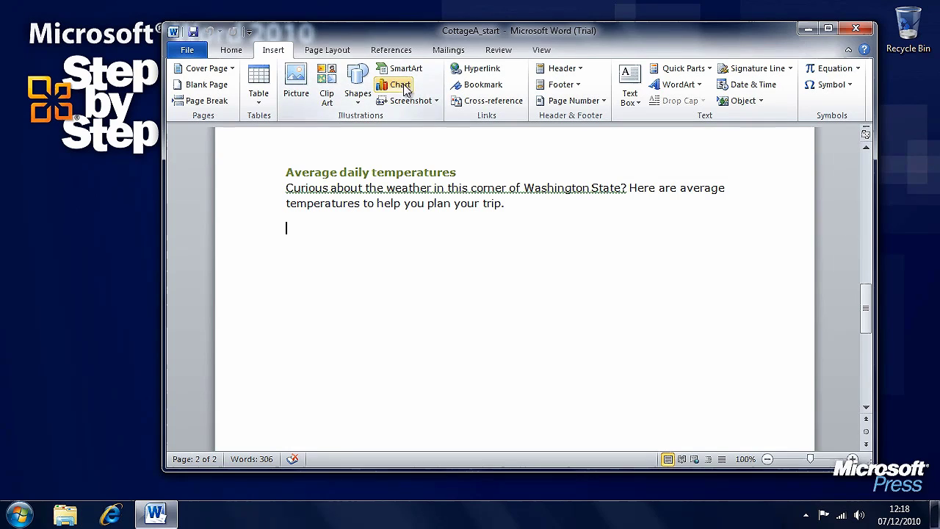
{"action": "left_click", "coordinate": [400, 85]}
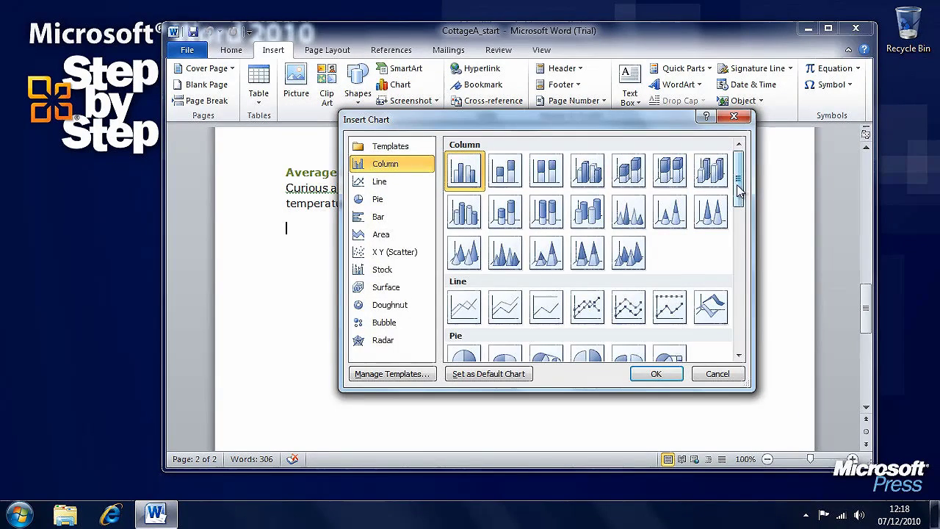
{"action": "left_click_drag", "start_coordinate": [737, 184], "coordinate": [743, 215]}
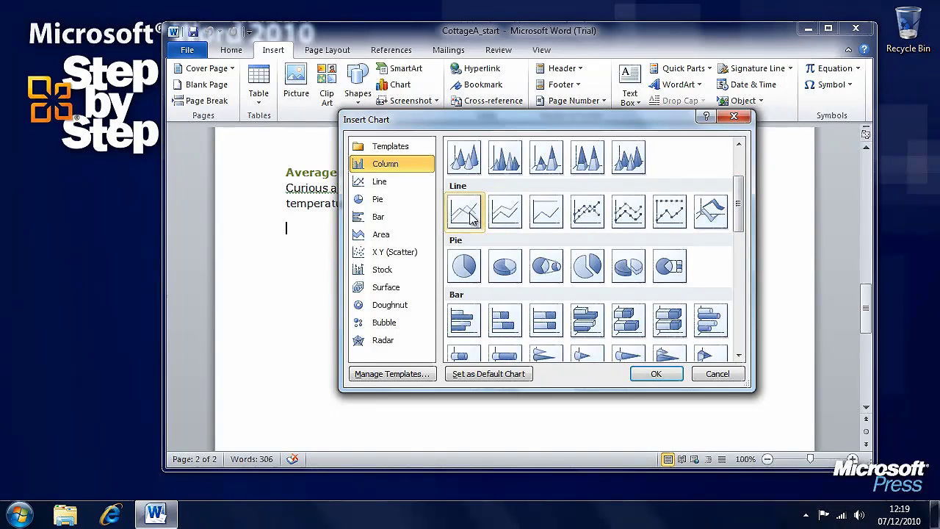
{"action": "left_click", "coordinate": [589, 218]}
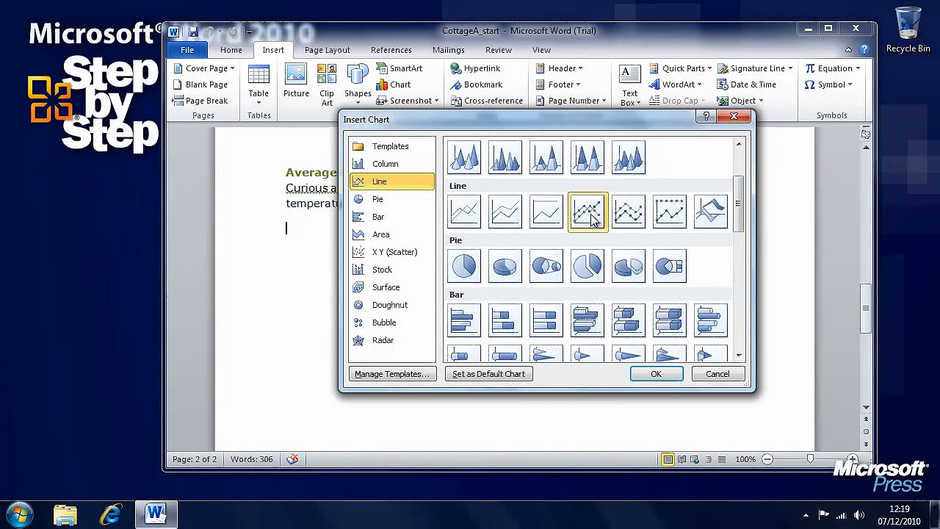
{"action": "left_click", "coordinate": [657, 374]}
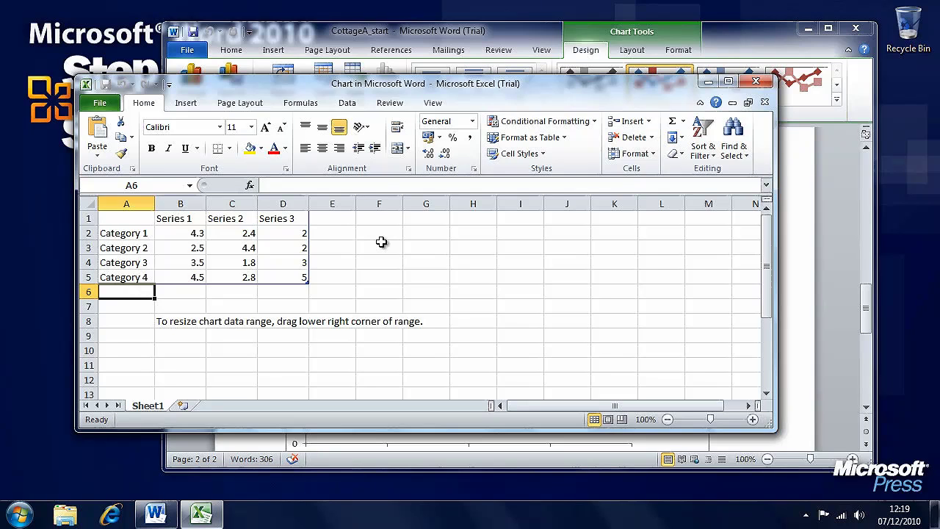
- Bring Word in front of Excel and scroll to view the whole sample Series 1–3 chart
{"action": "left_click", "coordinate": [825, 231]}
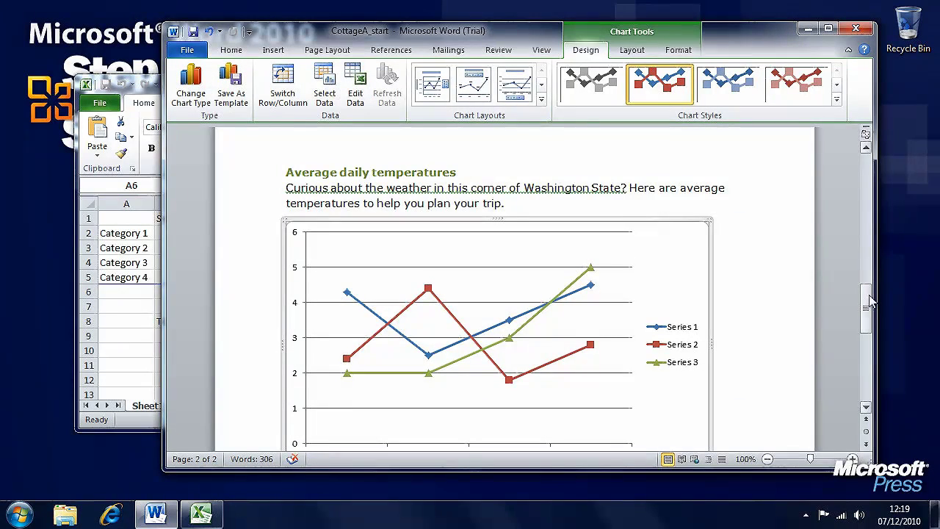
{"action": "left_click_drag", "start_coordinate": [870, 301], "coordinate": [870, 308]}
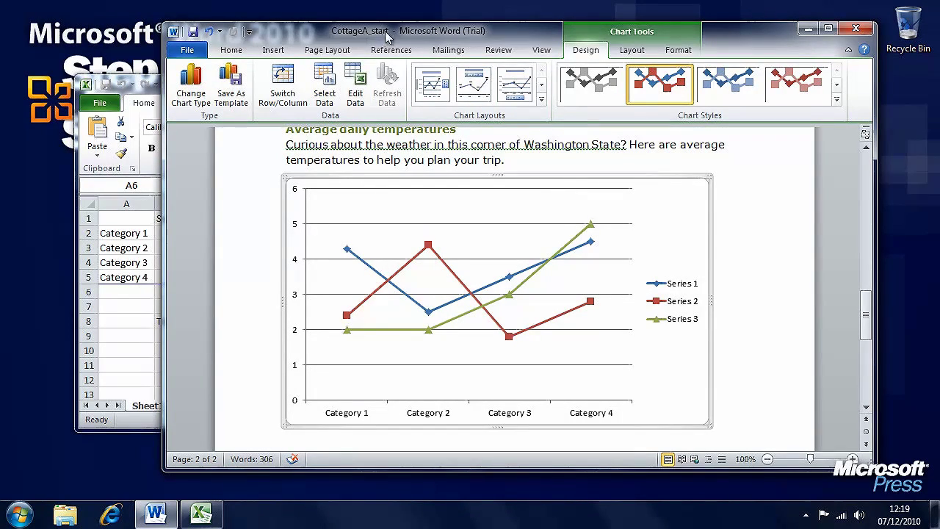
- Place the Excel chart data on the left half of the screen, with Word and the chart legend on the right
{"action": "left_click_drag", "start_coordinate": [387, 37], "coordinate": [696, 16]}
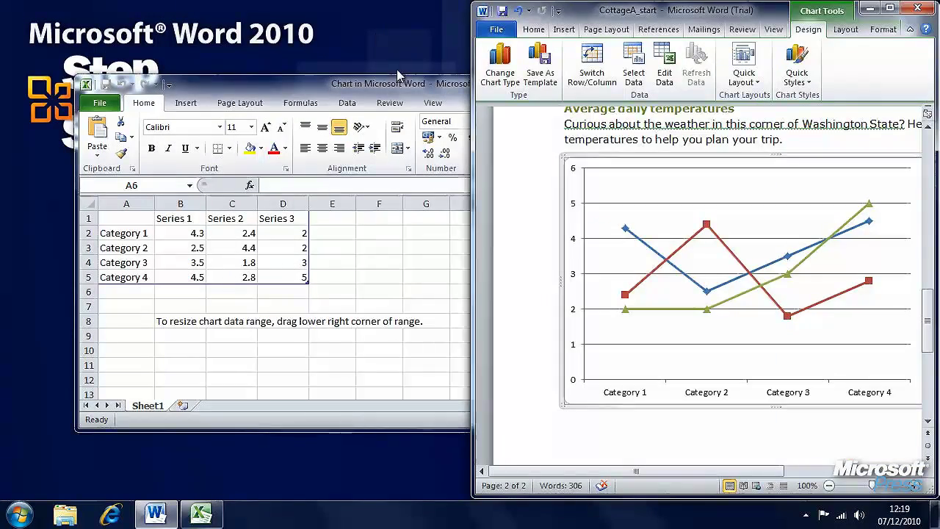
{"action": "left_click", "coordinate": [415, 88]}
{"action": "left_click_drag", "start_coordinate": [415, 88], "coordinate": [1, 9]}
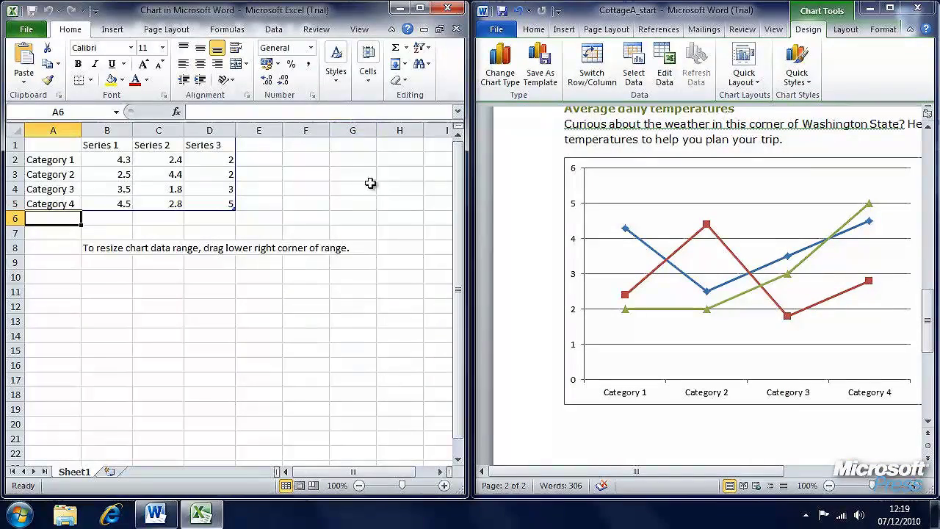
{"action": "left_click_drag", "start_coordinate": [676, 471], "coordinate": [720, 477]}
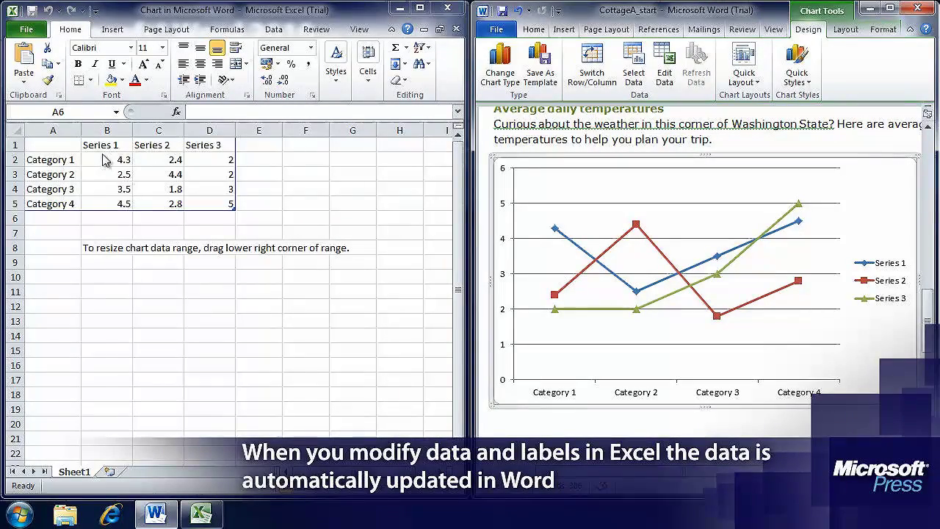
{"action": "left_click", "coordinate": [50, 159]}
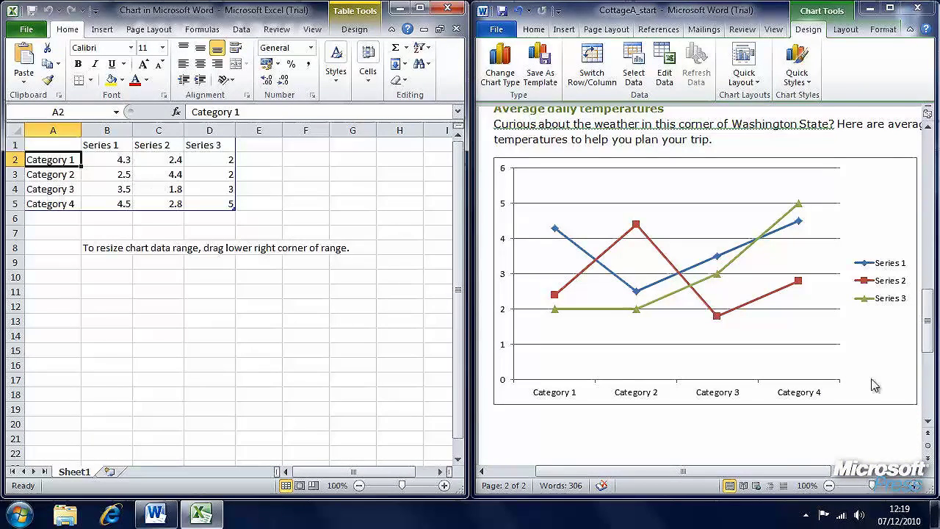
- Rename the series headings Minimum, Average and Maximum in B1:D1
{"action": "left_click", "coordinate": [115, 144]}
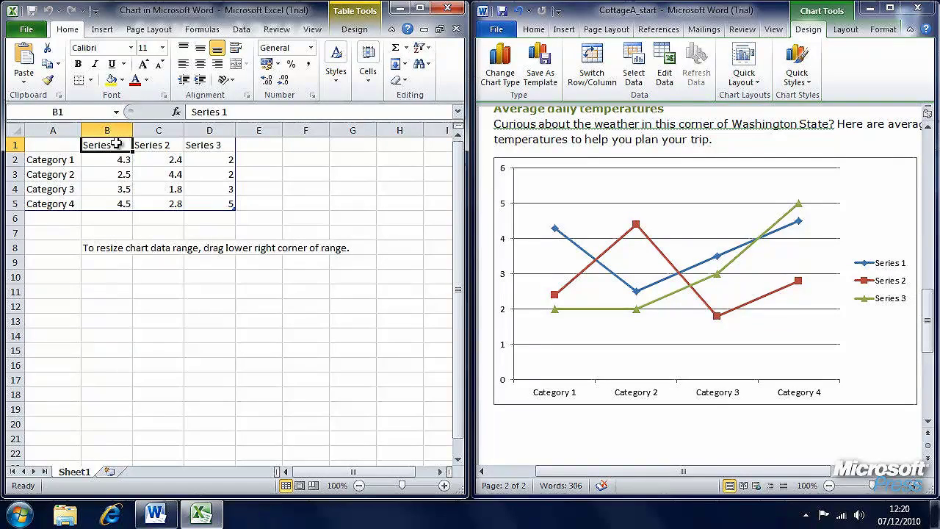
{"action": "type", "text": "Minimu"}
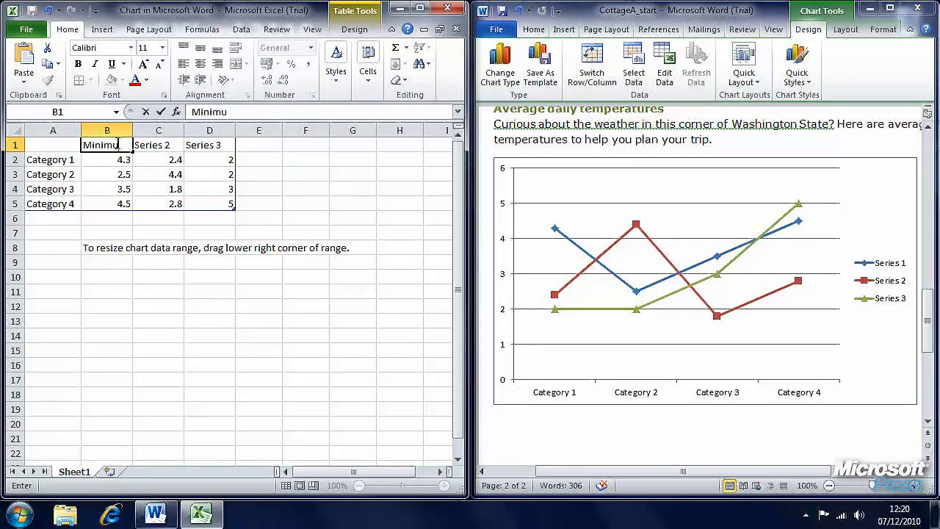
{"action": "type", "text": "m"}
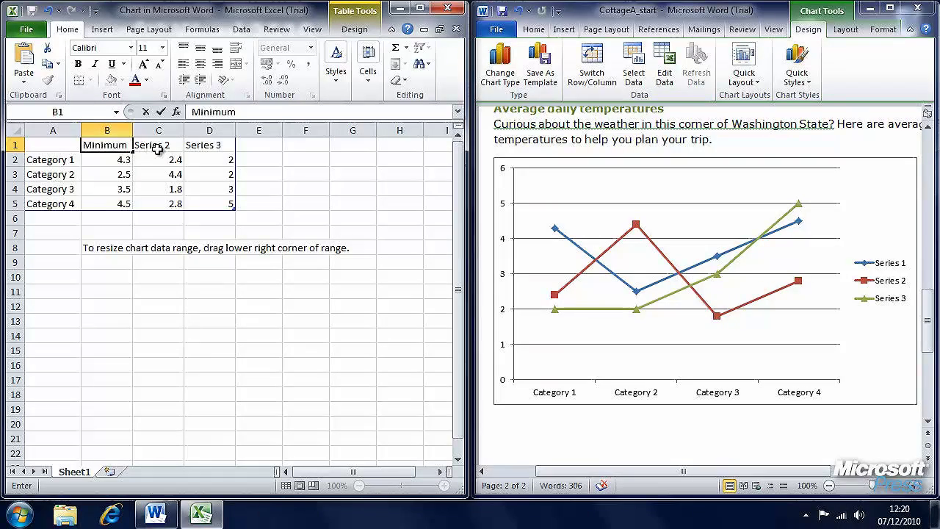
{"action": "left_click", "coordinate": [154, 145]}
{"action": "type", "text": "Average"}
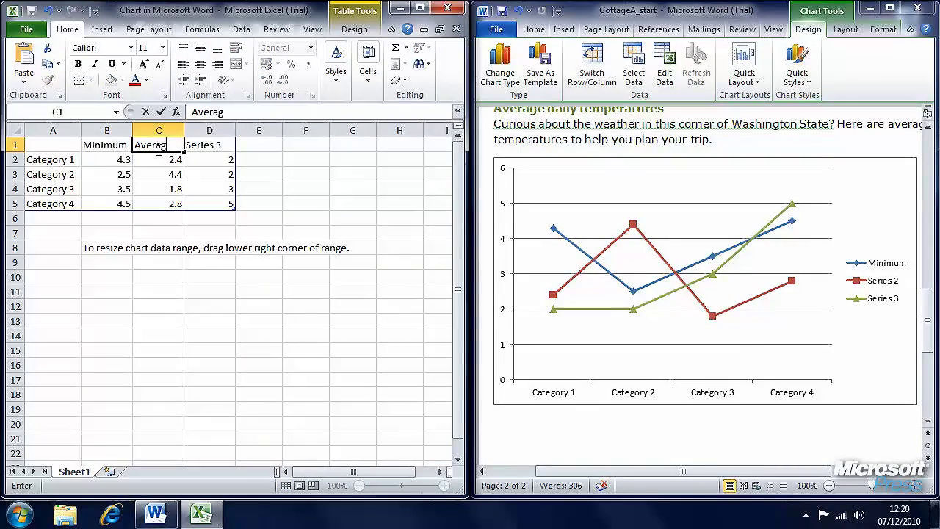
{"action": "left_click", "coordinate": [198, 146]}
{"action": "type", "text": "M"}
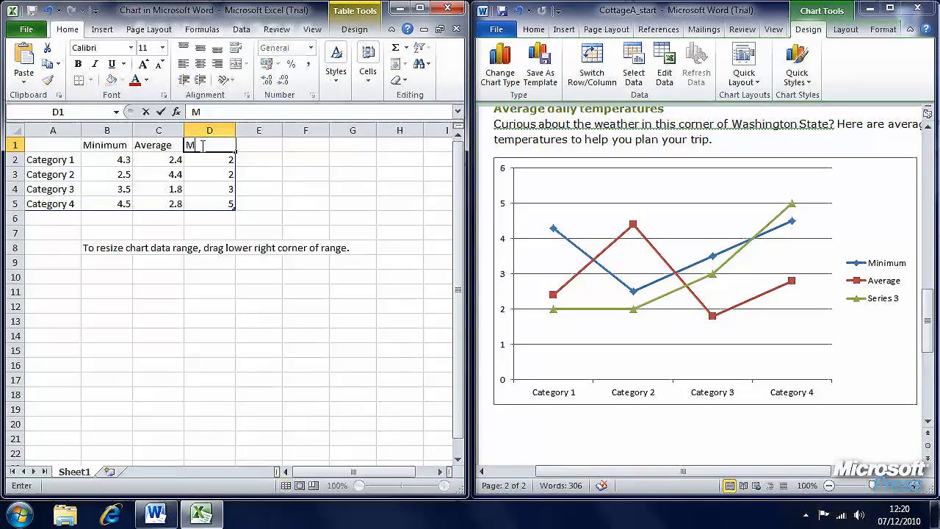
{"action": "type", "text": "aximum"}
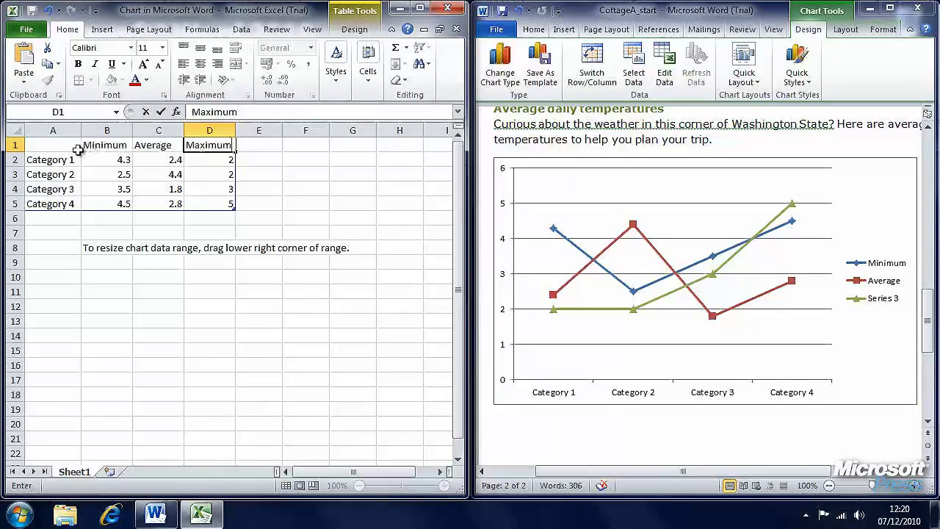
- Rename the categories March, June, September and December in A2:A5
{"action": "left_click", "coordinate": [69, 158]}
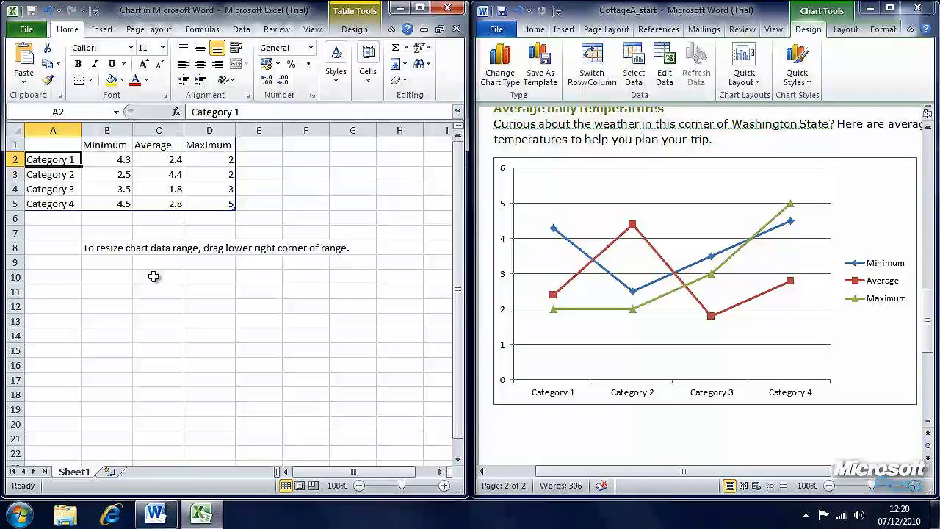
{"action": "type", "text": "March"}
{"action": "key", "text": "Return"}
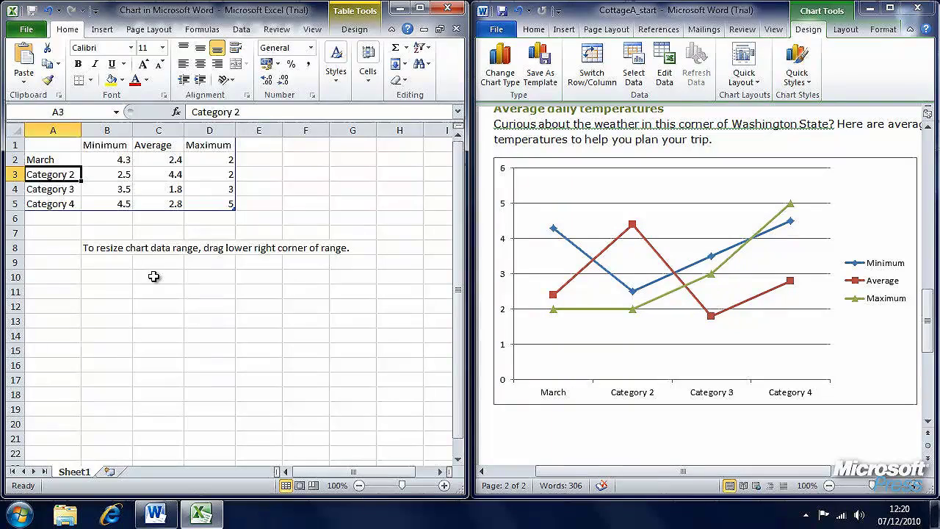
{"action": "type", "text": "June"}
{"action": "key", "text": "Return"}
{"action": "type", "text": "S"}
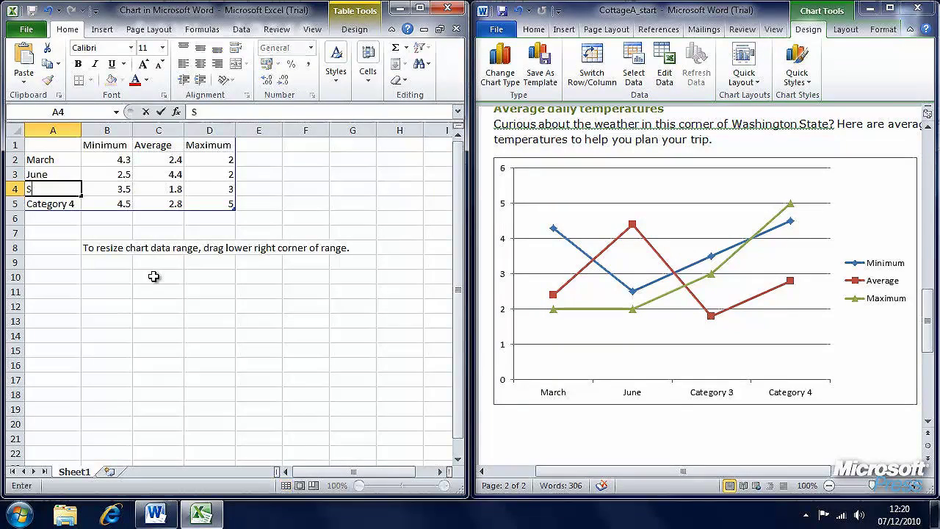
{"action": "type", "text": "eptember"}
{"action": "key", "text": "Return"}
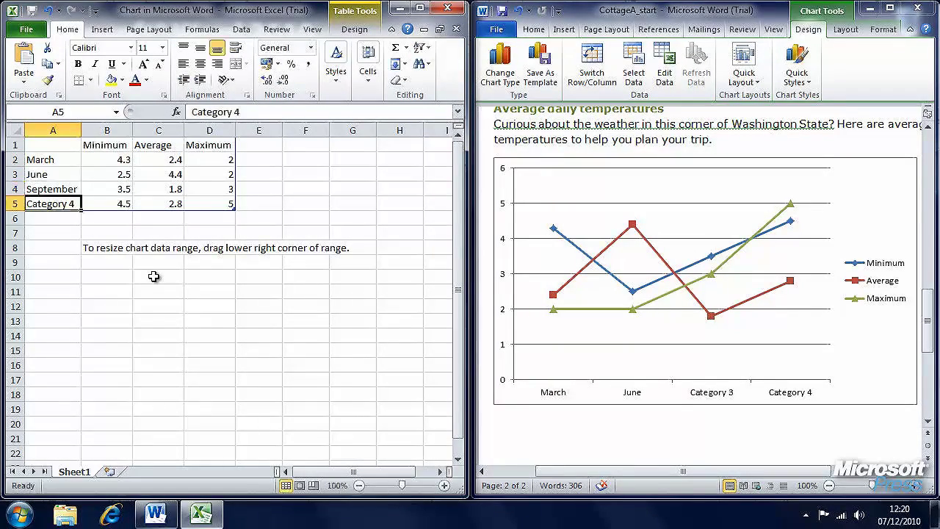
{"action": "type", "text": "Dec"}
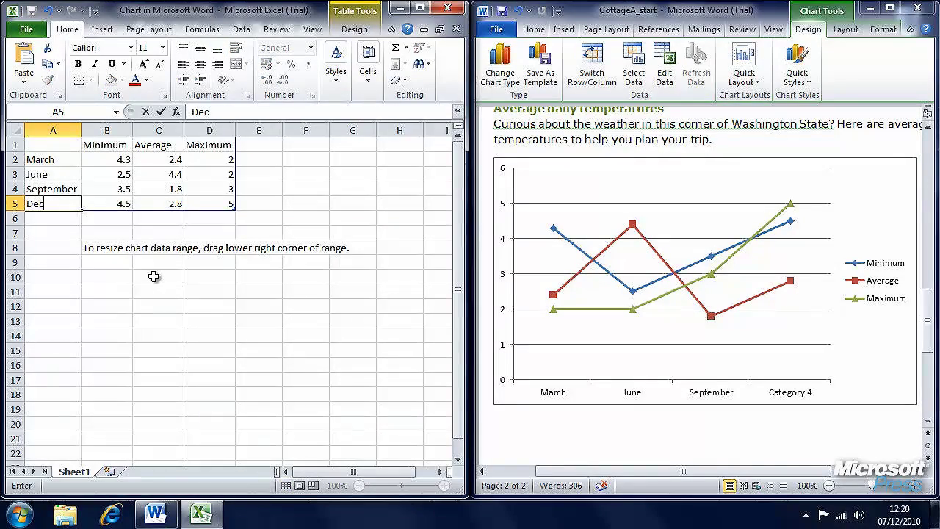
{"action": "type", "text": "ember"}
{"action": "key", "text": "Tab"}
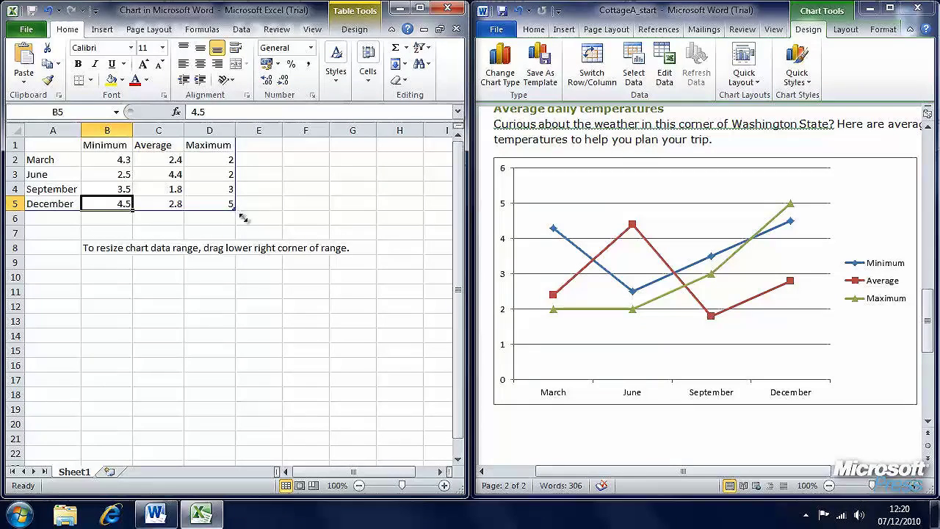
{"action": "left_click_drag", "start_coordinate": [243, 218], "coordinate": [225, 268]}
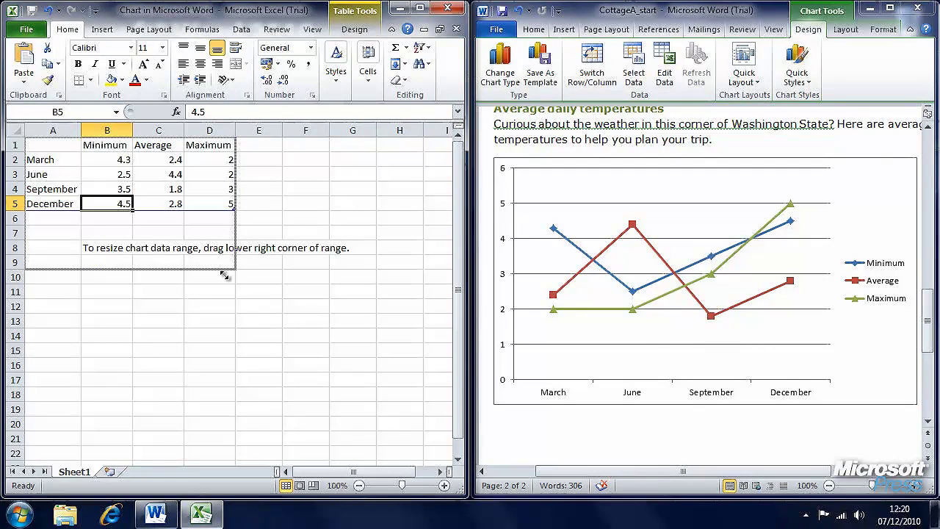
{"action": "left_click_drag", "start_coordinate": [224, 275], "coordinate": [226, 273]}
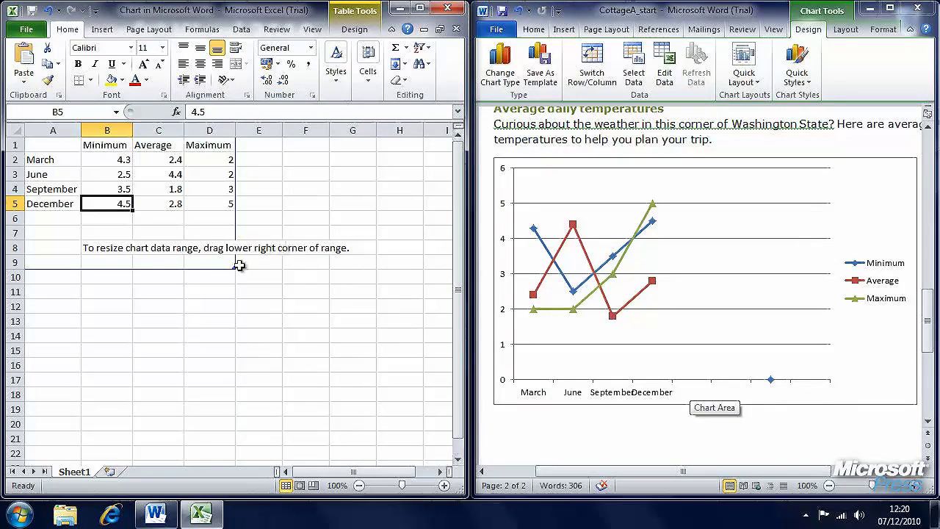
{"action": "left_click_drag", "start_coordinate": [234, 267], "coordinate": [233, 211]}
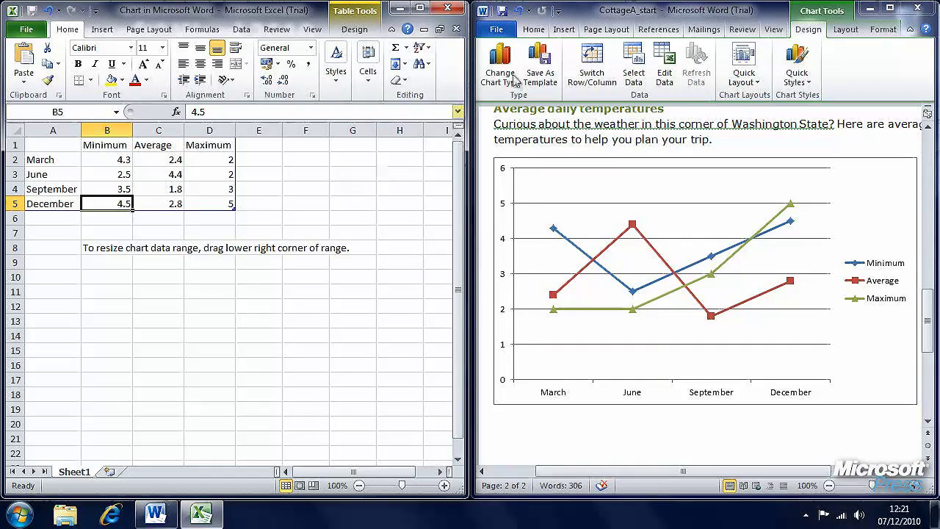
- Close the chart's Excel data sheet, then choose Edit Data on the Chart Tools Design tab
{"action": "left_click", "coordinate": [449, 9]}
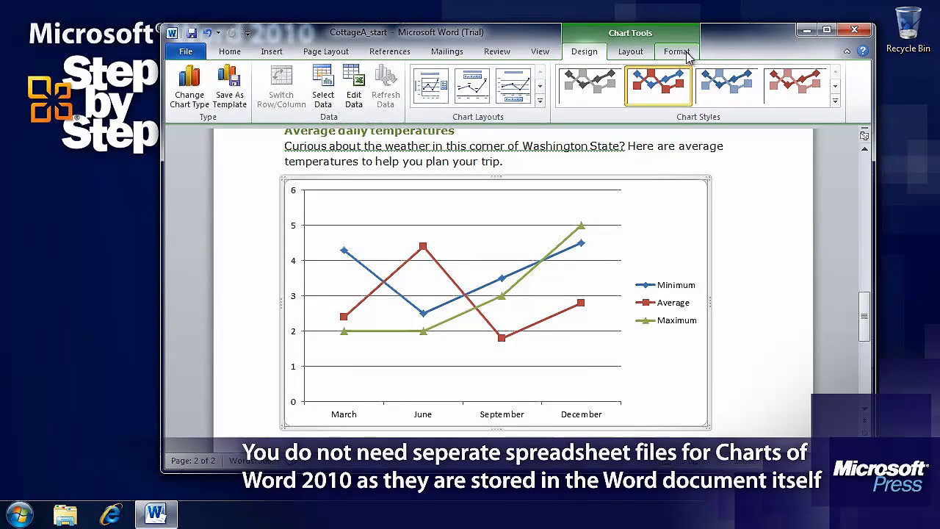
{"action": "left_click", "coordinate": [355, 102]}
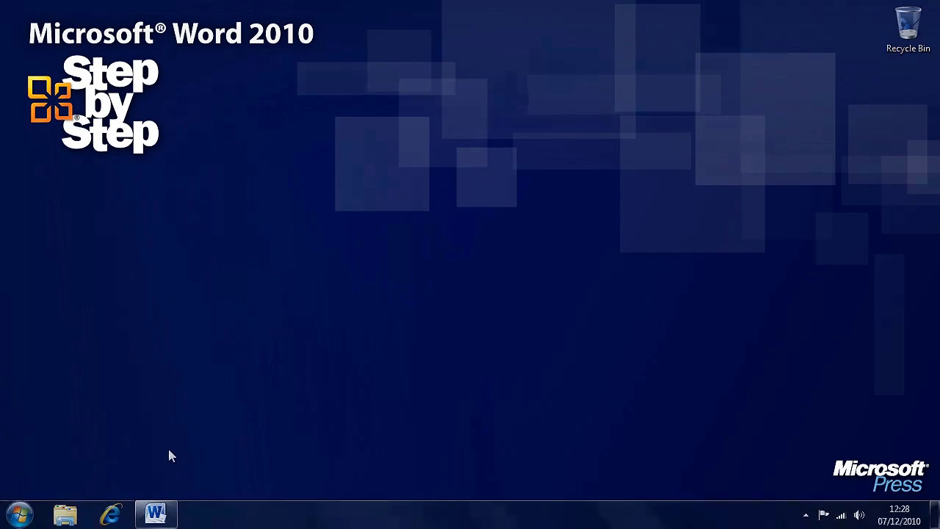
- Restore the CottageA_start document from the taskbar
{"action": "left_click", "coordinate": [160, 515]}
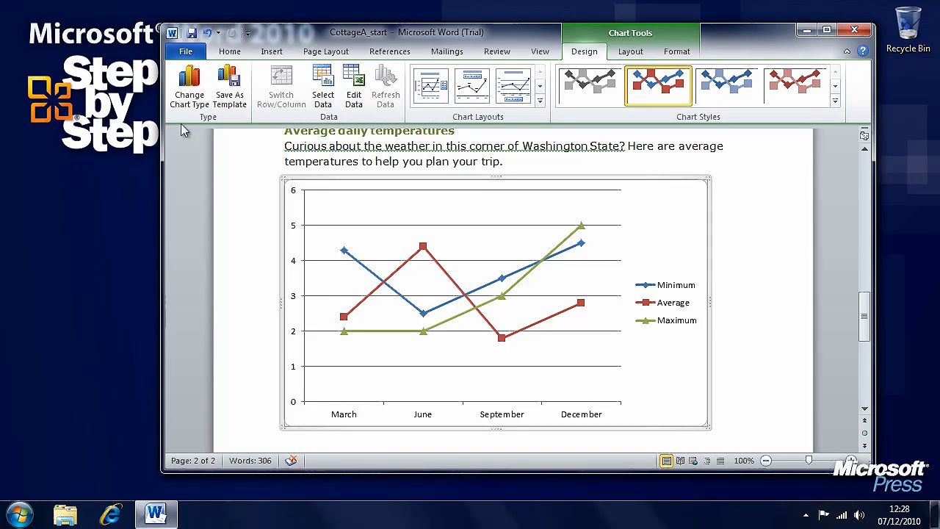
- Try the chart as a 100% Stacked Column, then as an Exploded Pie
{"action": "left_click", "coordinate": [188, 98]}
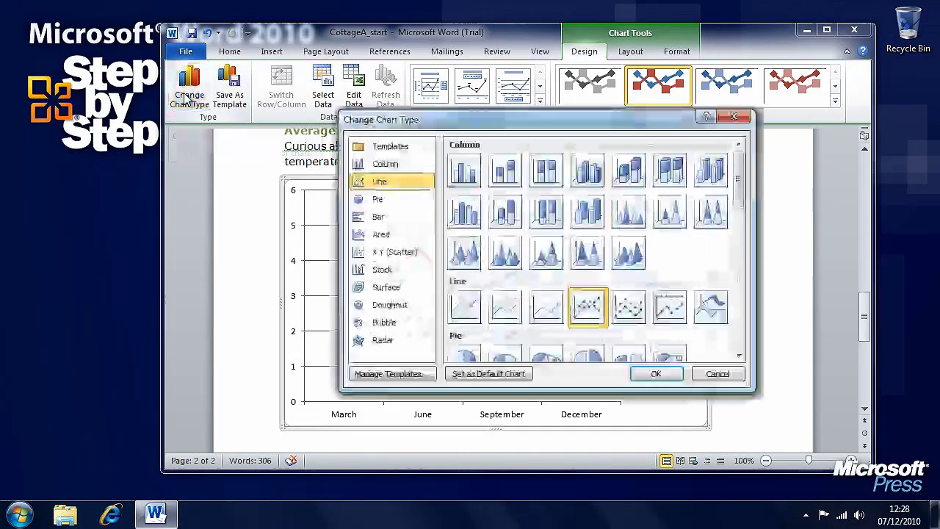
{"action": "left_click", "coordinate": [638, 308]}
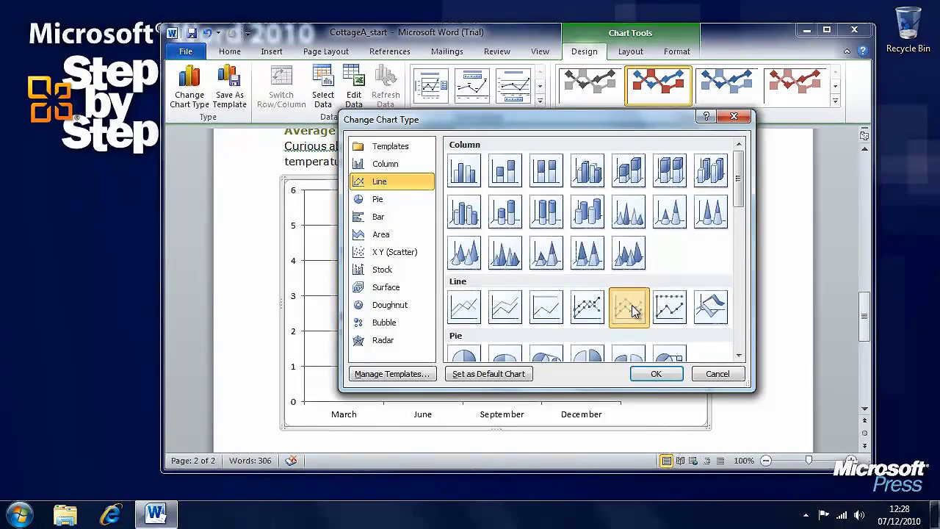
{"action": "left_click", "coordinate": [588, 170]}
{"action": "left_click", "coordinate": [547, 171]}
{"action": "left_click", "coordinate": [657, 375]}
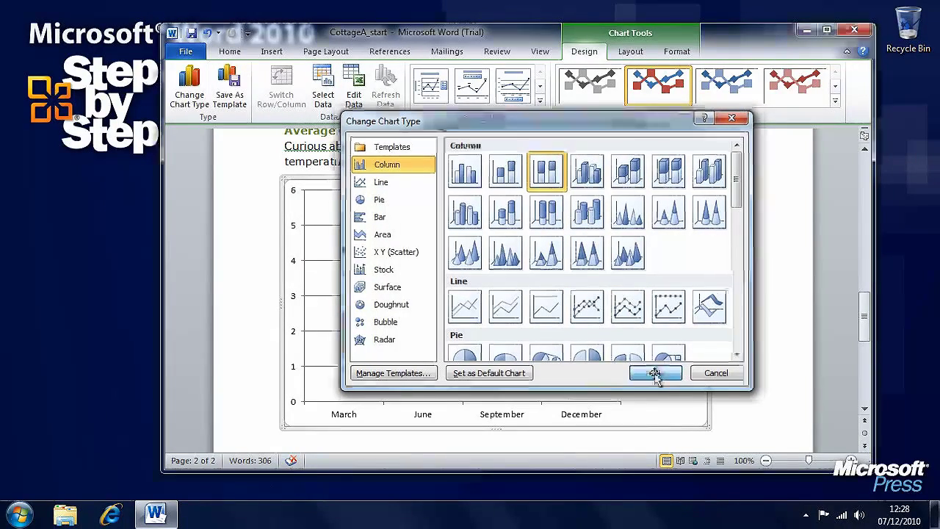
{"action": "left_click", "coordinate": [189, 87]}
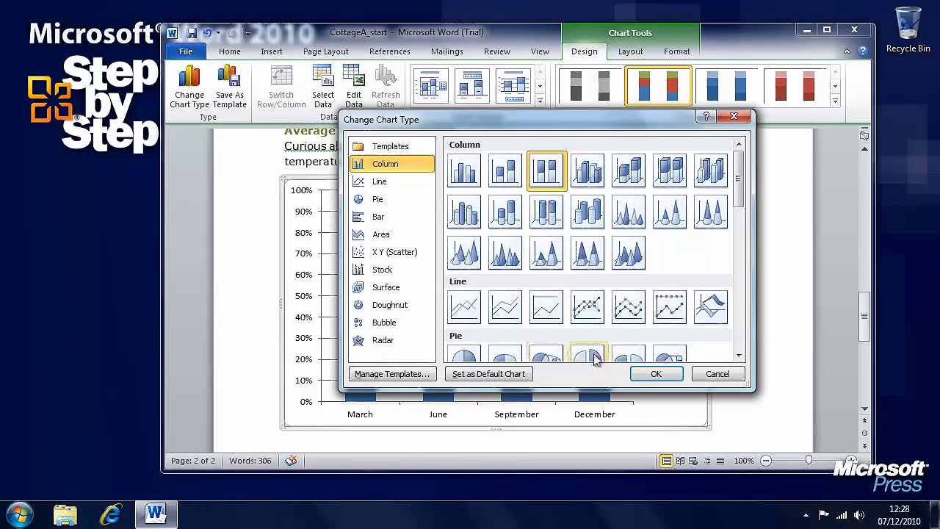
{"action": "left_click", "coordinate": [588, 358]}
{"action": "left_click", "coordinate": [656, 373]}
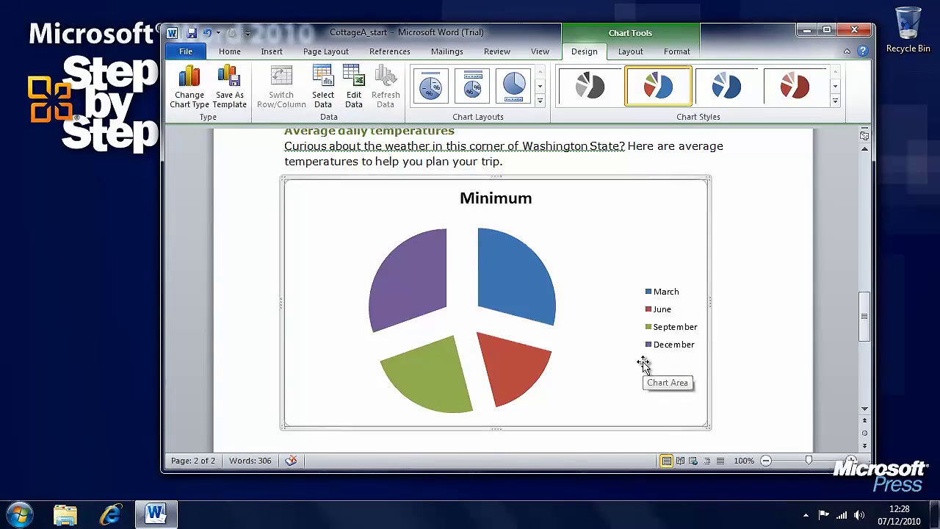
- Change the chart to a 100% Stacked Horizontal Cylinder bar chart
{"action": "left_click", "coordinate": [189, 87]}
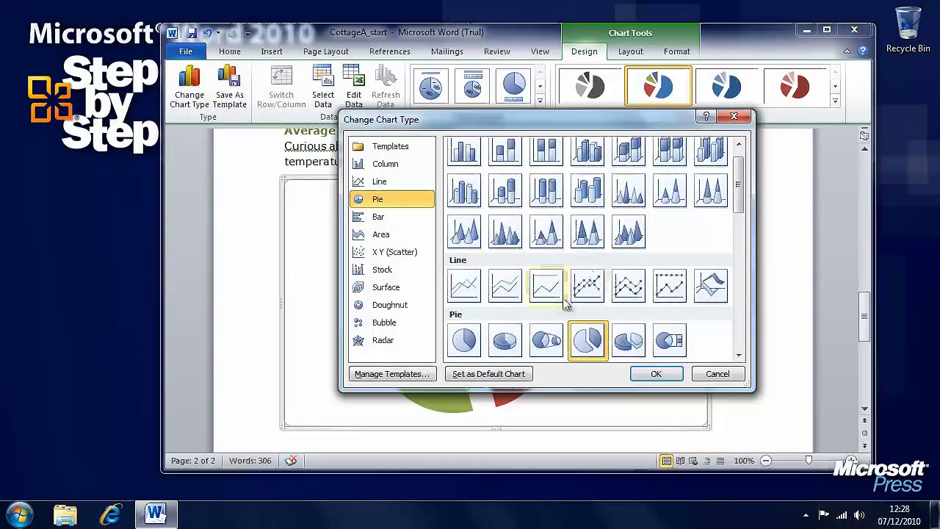
{"action": "left_click", "coordinate": [739, 230]}
{"action": "left_click_drag", "start_coordinate": [739, 230], "coordinate": [738, 242]}
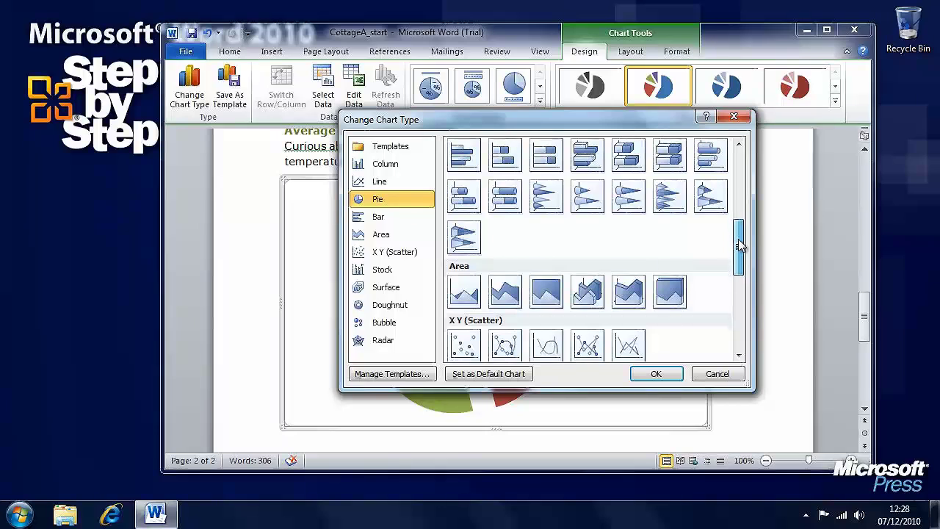
{"action": "left_click", "coordinate": [504, 198]}
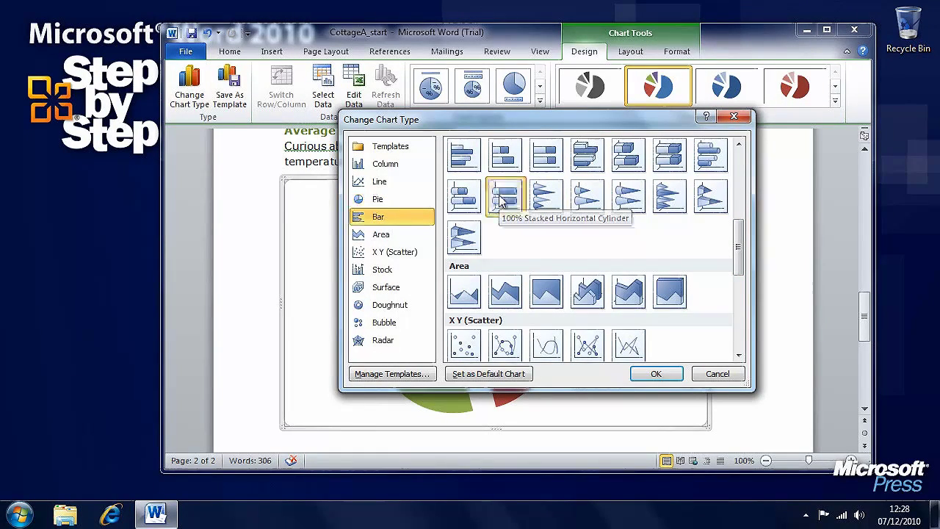
{"action": "left_click", "coordinate": [656, 374]}
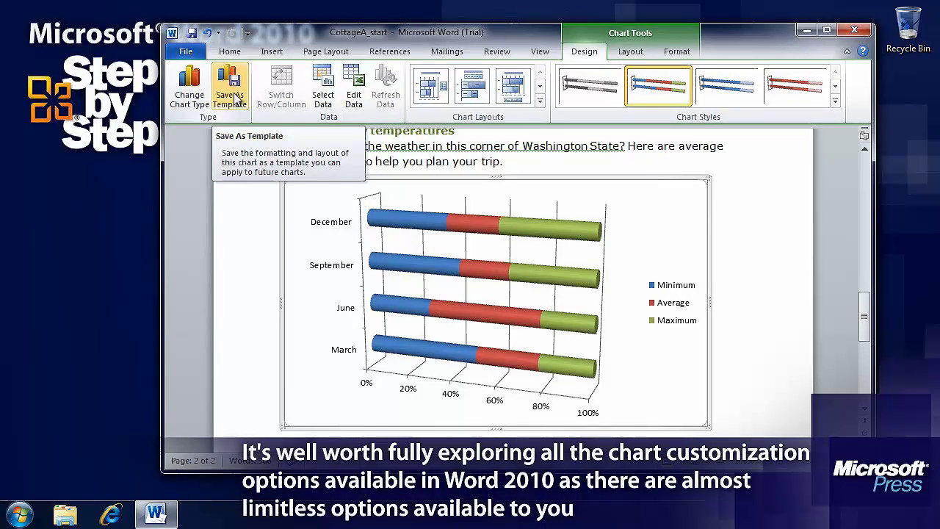
{"action": "left_click", "coordinate": [540, 100]}
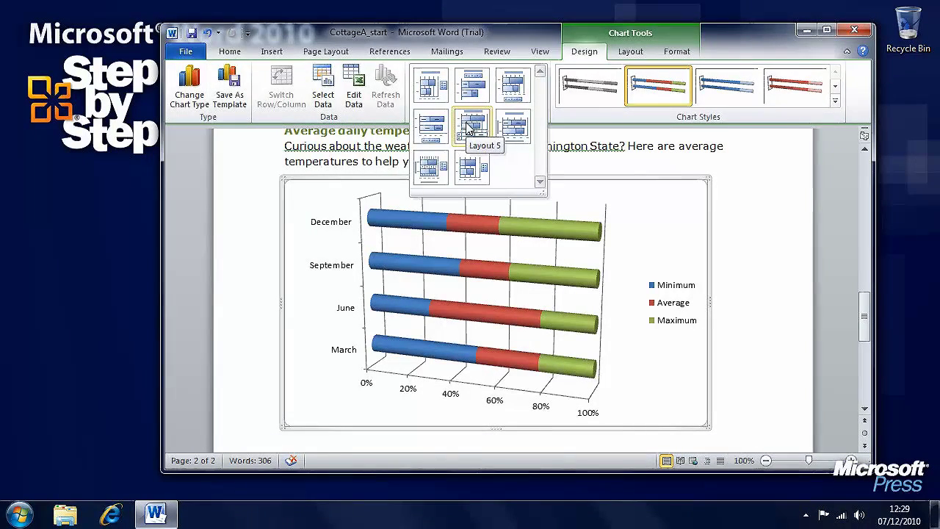
- Try Layout 5 and a data-label layout, then apply the title-with-bottom-legend layout
{"action": "left_click", "coordinate": [474, 128]}
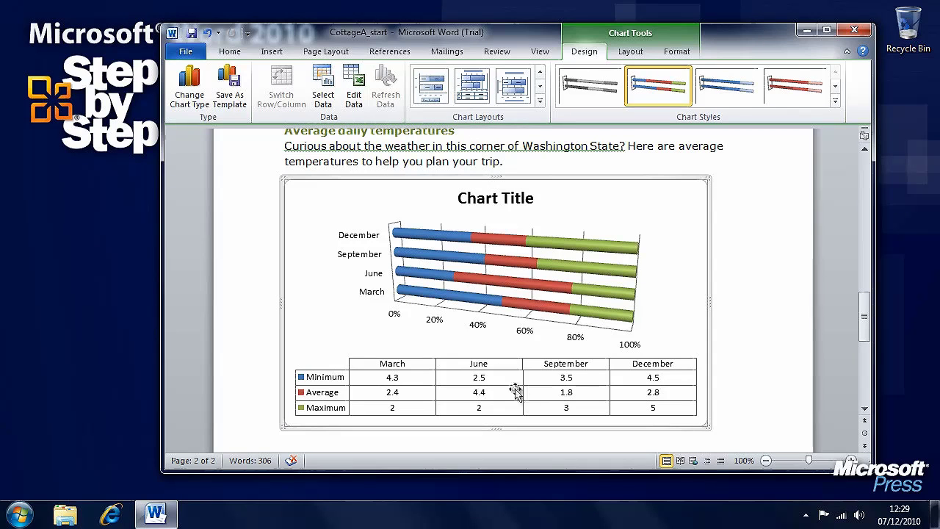
{"action": "left_click", "coordinate": [540, 101]}
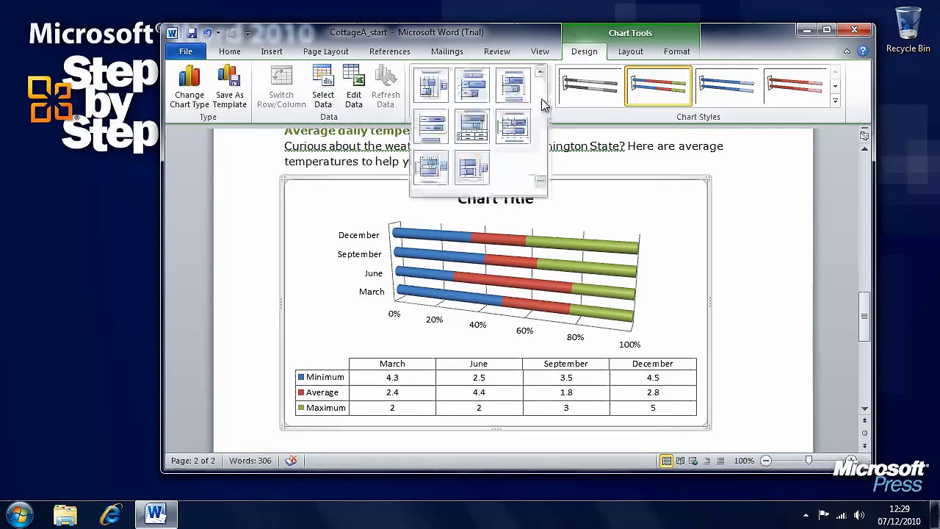
{"action": "left_click", "coordinate": [432, 127]}
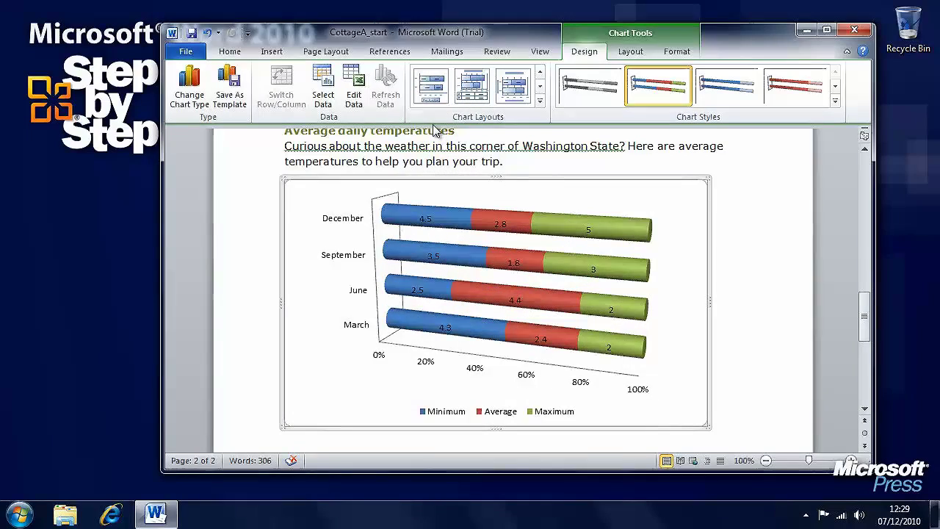
{"action": "left_click", "coordinate": [540, 101]}
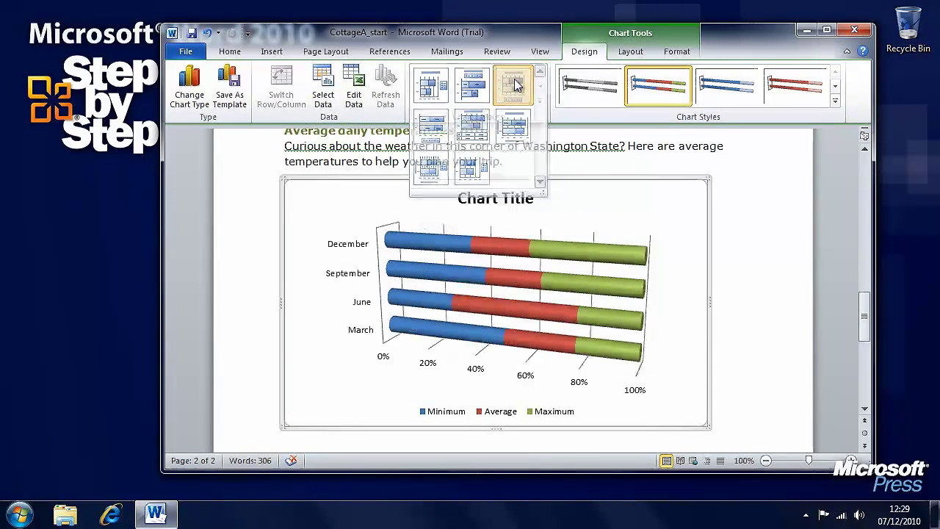
{"action": "left_click", "coordinate": [514, 85]}
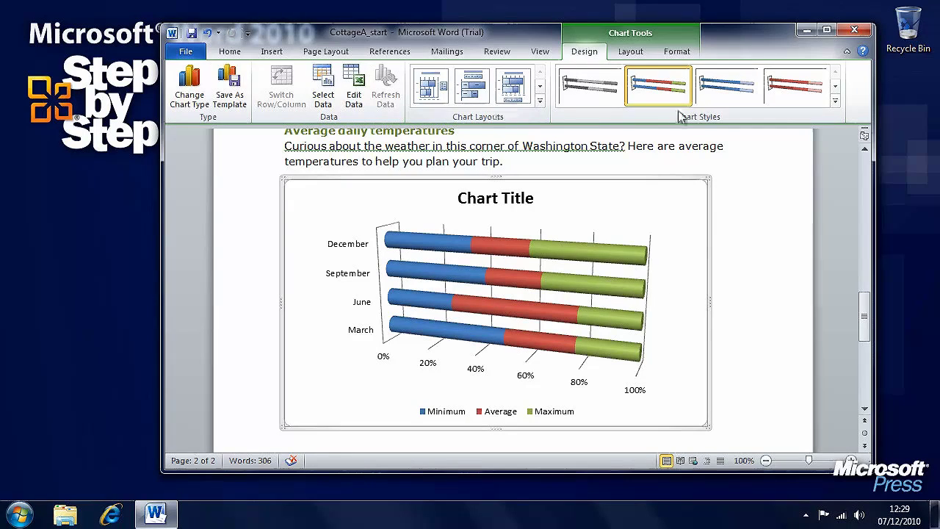
{"action": "left_click", "coordinate": [837, 102]}
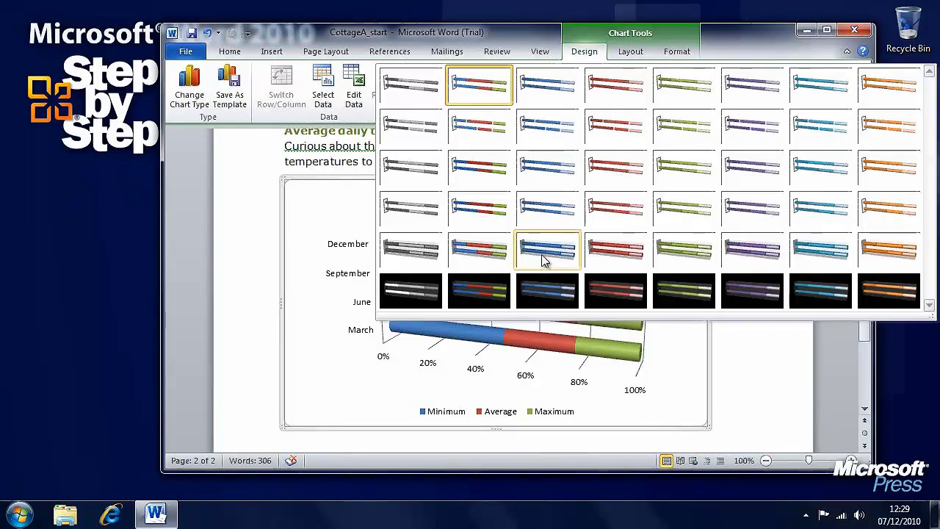
- Try grey 3-D, red and black-background purple styles, settling on white-background purple
{"action": "left_click", "coordinate": [473, 251]}
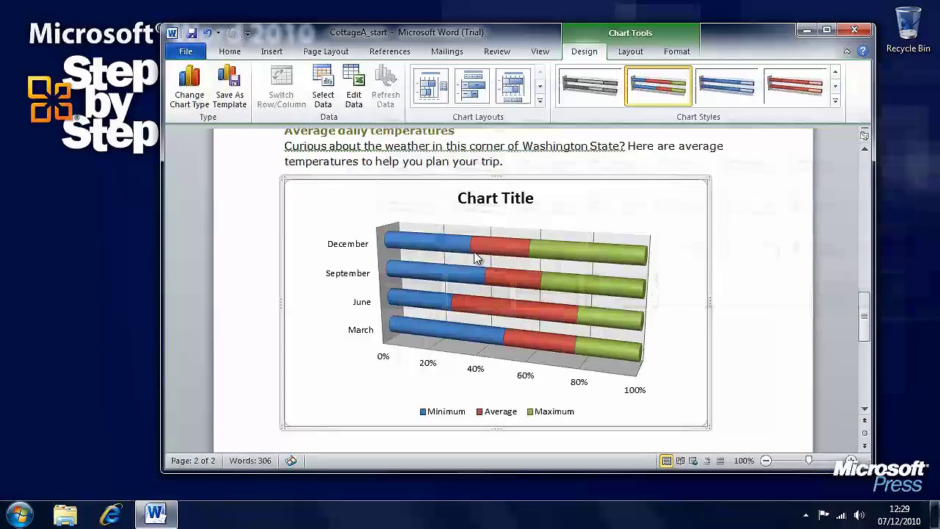
{"action": "left_click", "coordinate": [838, 107]}
{"action": "left_click", "coordinate": [616, 167]}
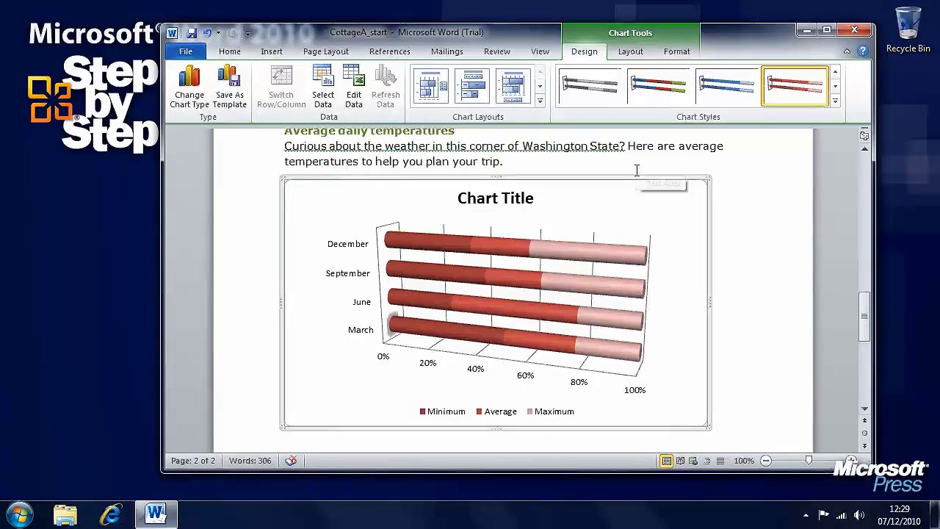
{"action": "left_click", "coordinate": [834, 103]}
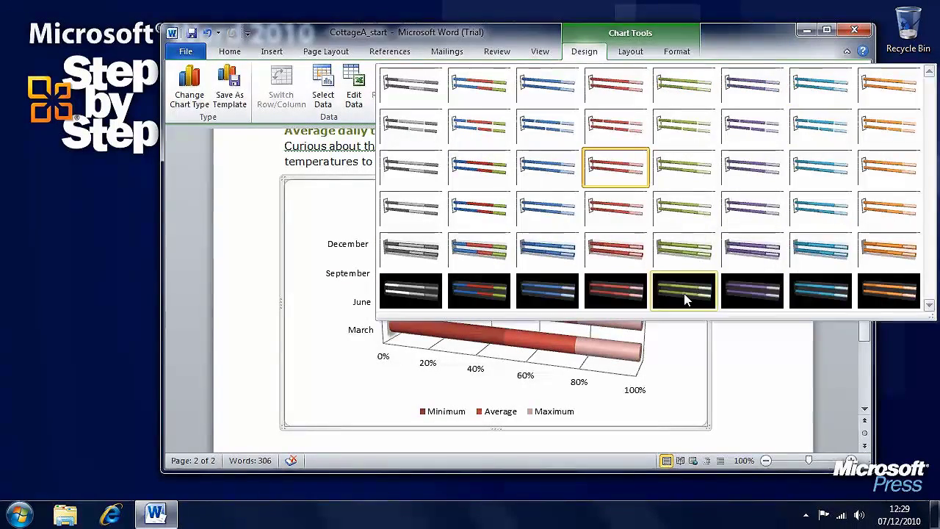
{"action": "left_click", "coordinate": [746, 293]}
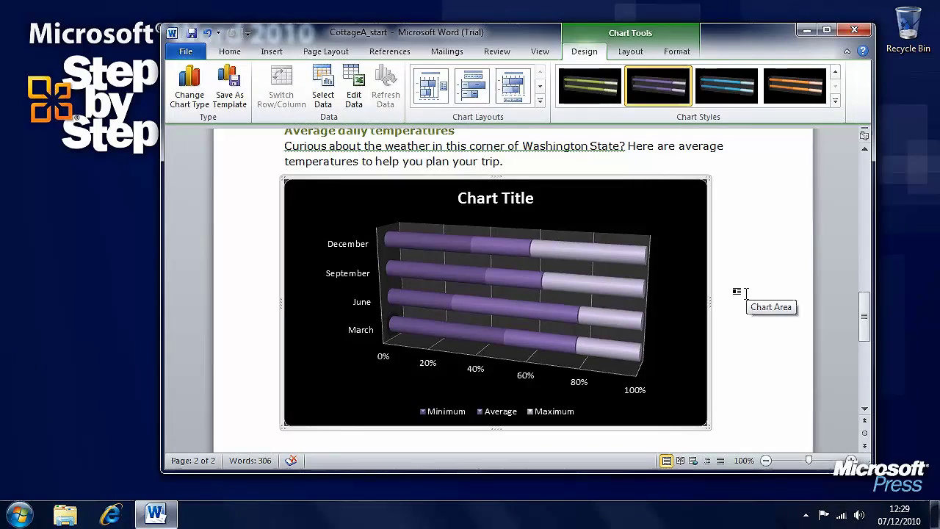
{"action": "left_click", "coordinate": [836, 105]}
{"action": "left_click", "coordinate": [685, 101]}
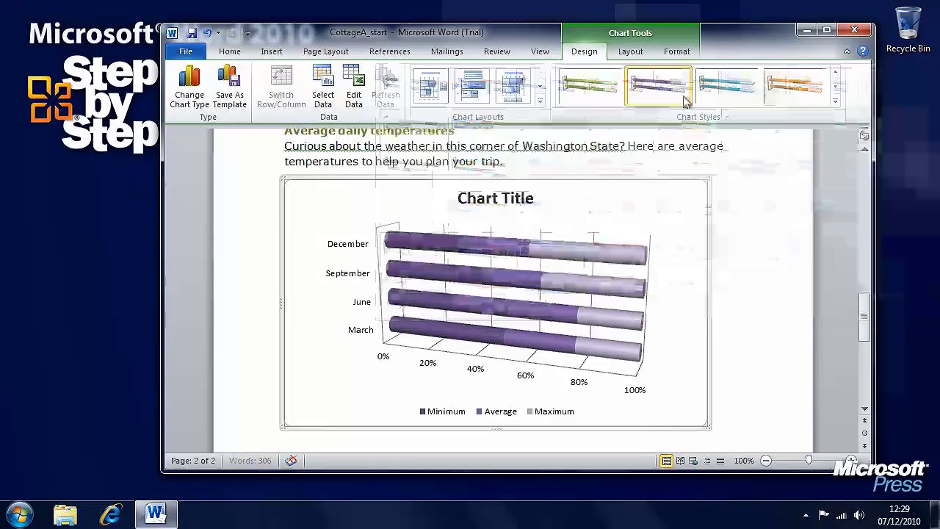
{"action": "left_click", "coordinate": [198, 102]}
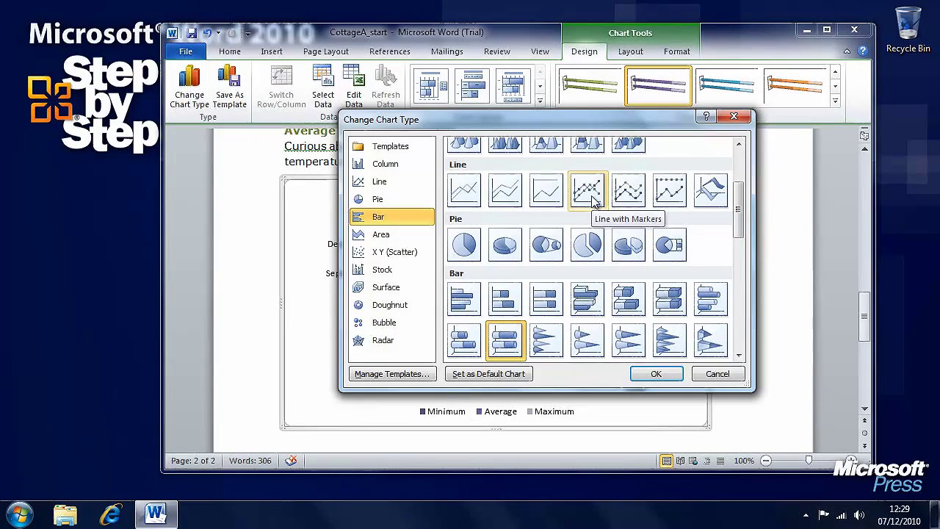
- Change the chart to a 3-D Line chart and apply Chart Style 2's blue, red and green lines
{"action": "left_click", "coordinate": [712, 195]}
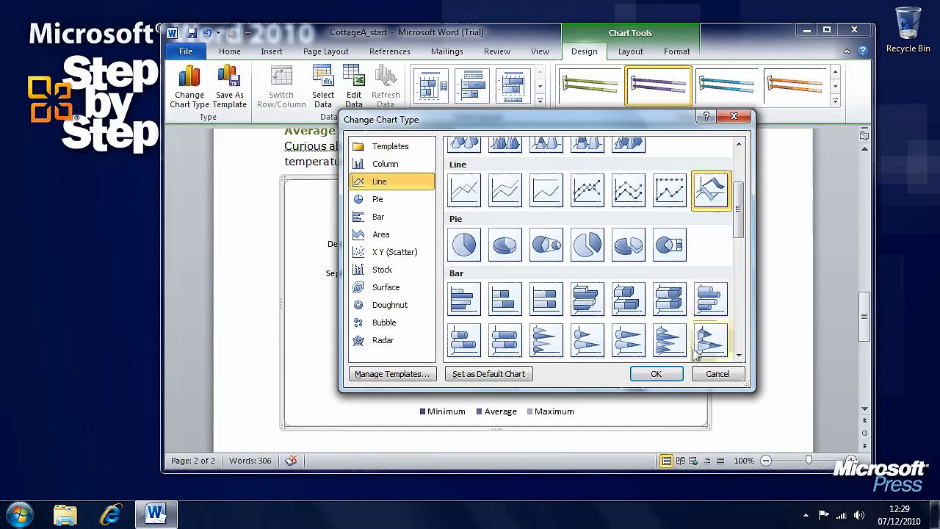
{"action": "left_click", "coordinate": [656, 374]}
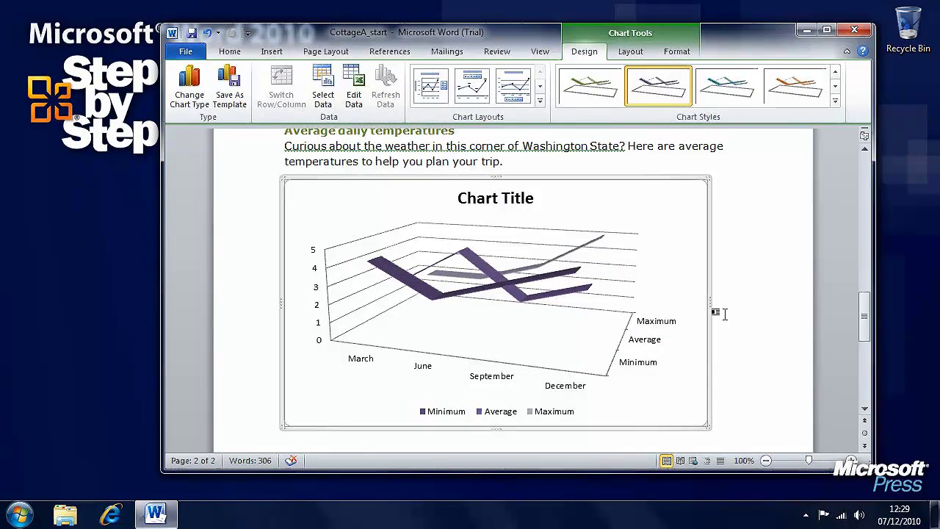
{"action": "left_click", "coordinate": [835, 100]}
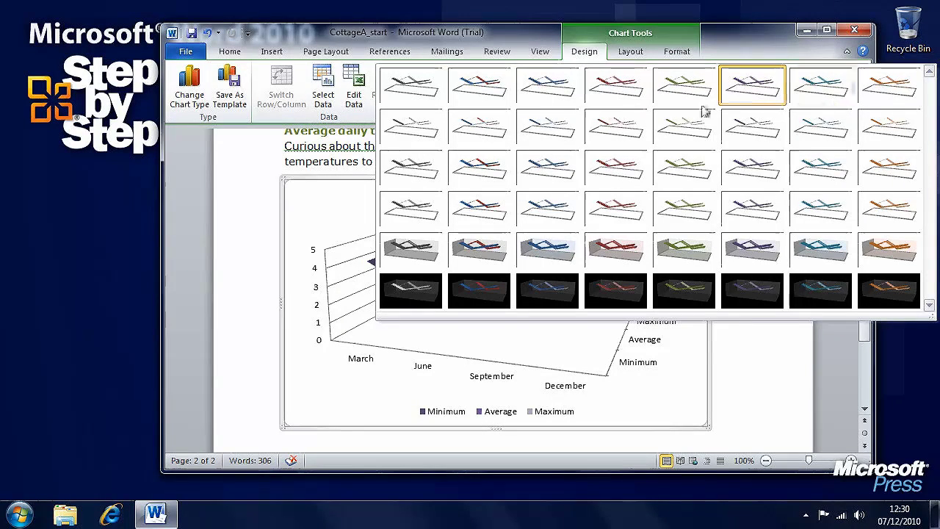
{"action": "left_click", "coordinate": [498, 94]}
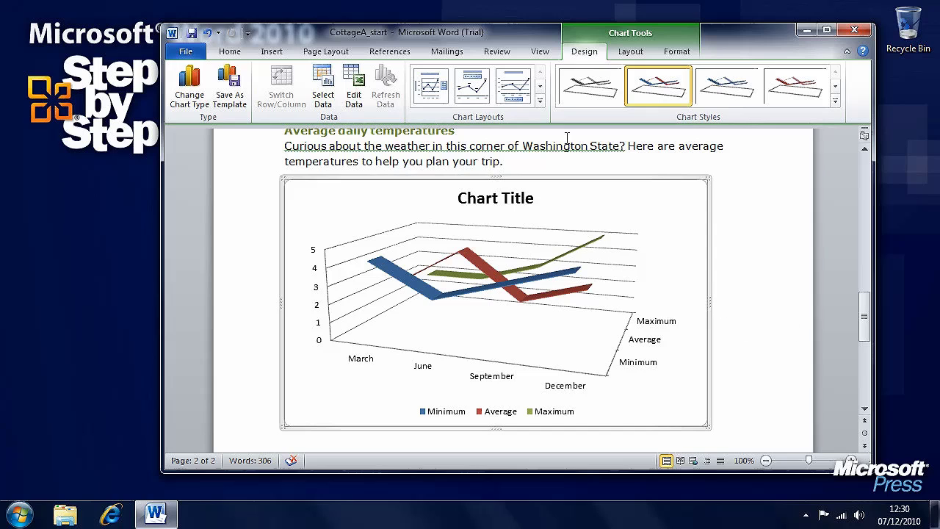
{"action": "left_click", "coordinate": [635, 52]}
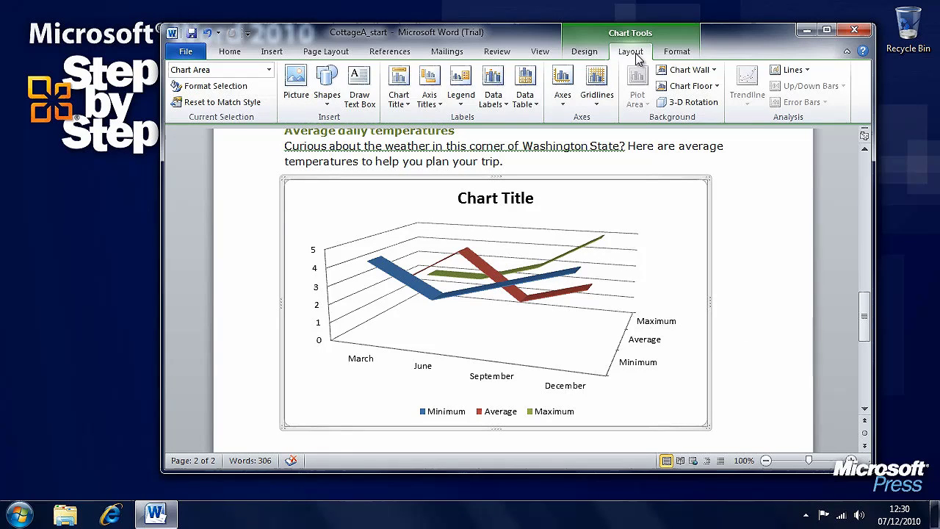
- Add a title above the chart and replace its placeholder text with 'Seasonal Temperatures'
{"action": "left_click", "coordinate": [407, 106]}
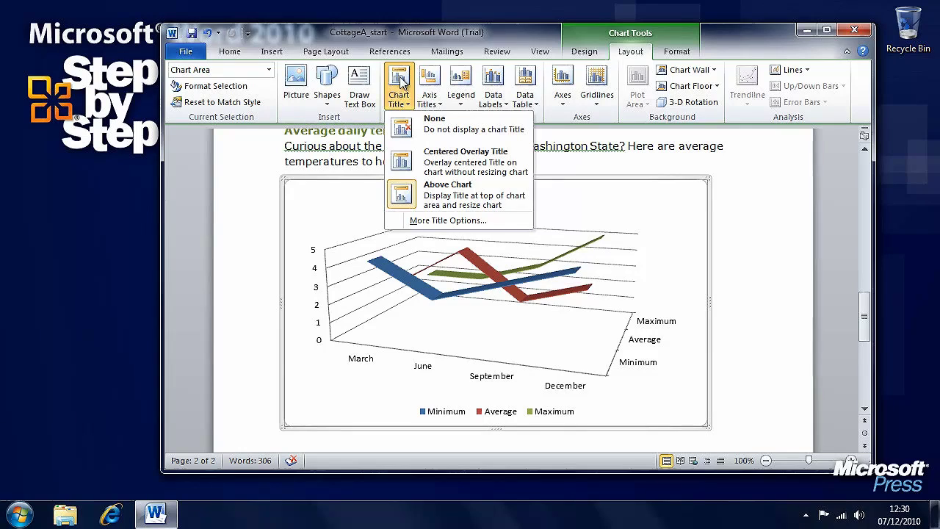
{"action": "left_click", "coordinate": [488, 202]}
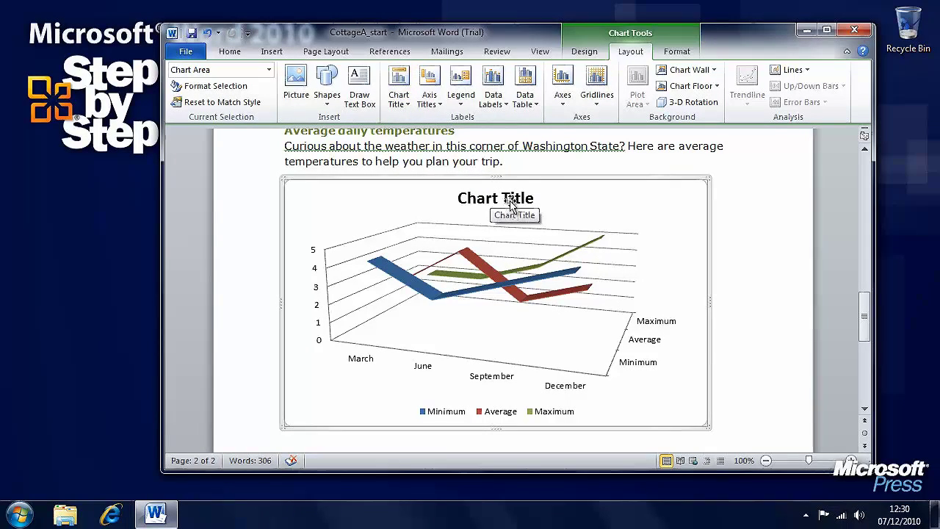
{"action": "left_click", "coordinate": [511, 198]}
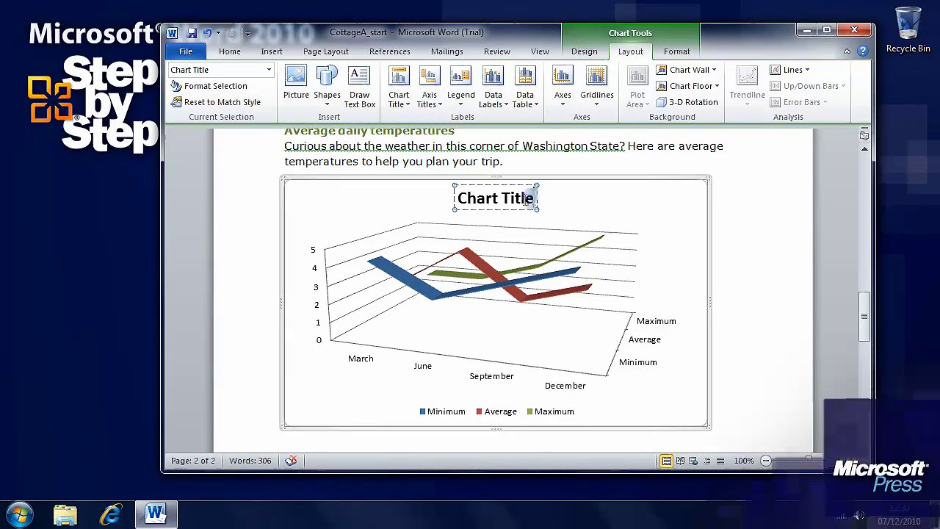
{"action": "left_click_drag", "start_coordinate": [535, 199], "coordinate": [465, 199]}
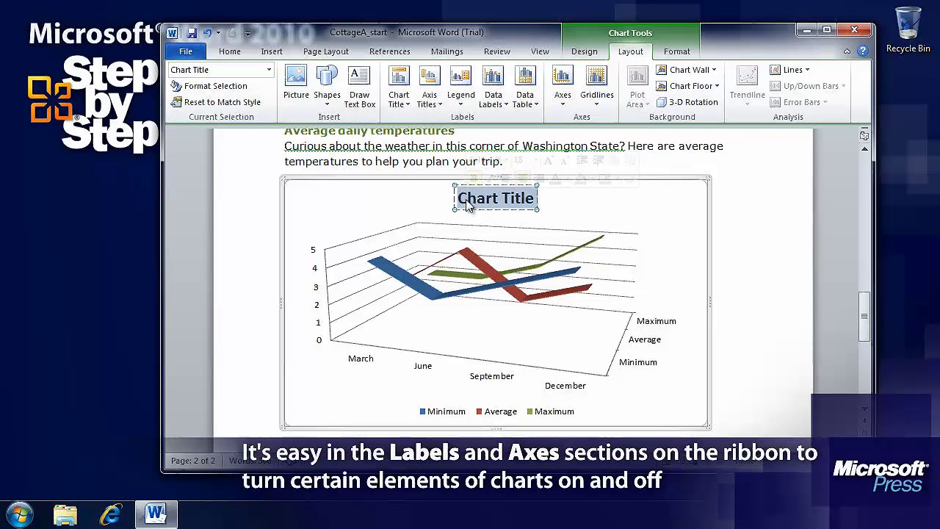
{"action": "type", "text": "Season"}
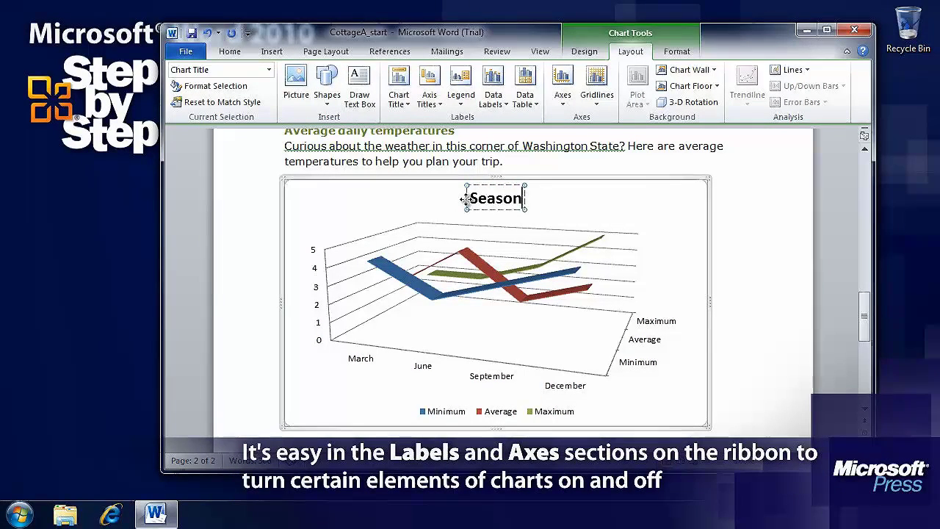
{"action": "type", "text": "al Temp"}
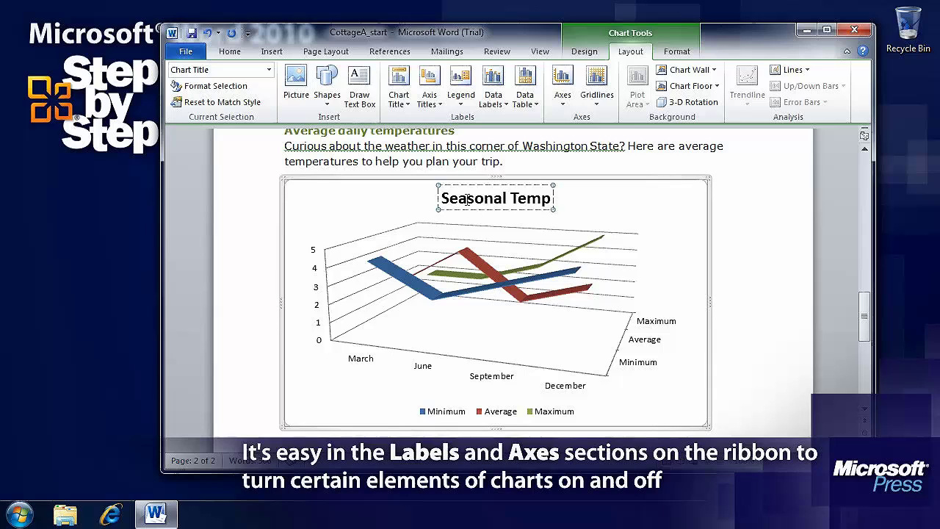
{"action": "type", "text": "eratu"}
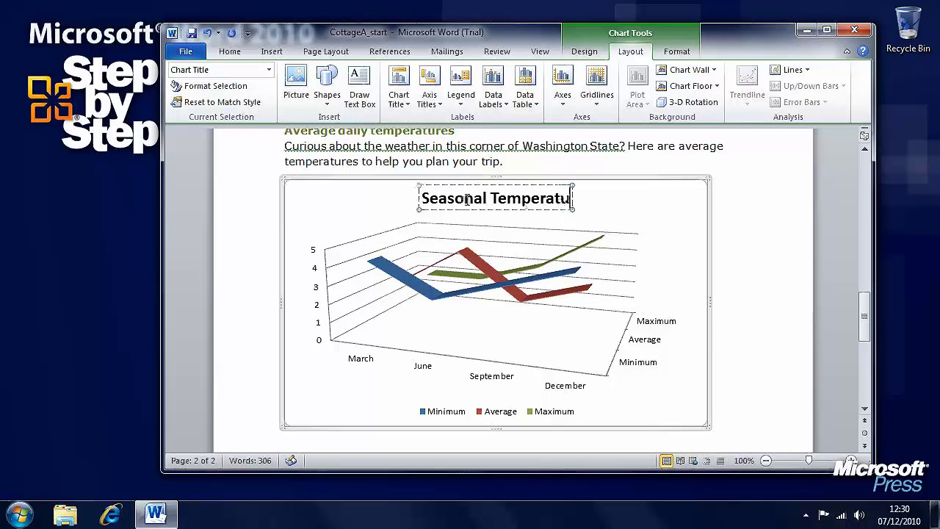
{"action": "type", "text": "res"}
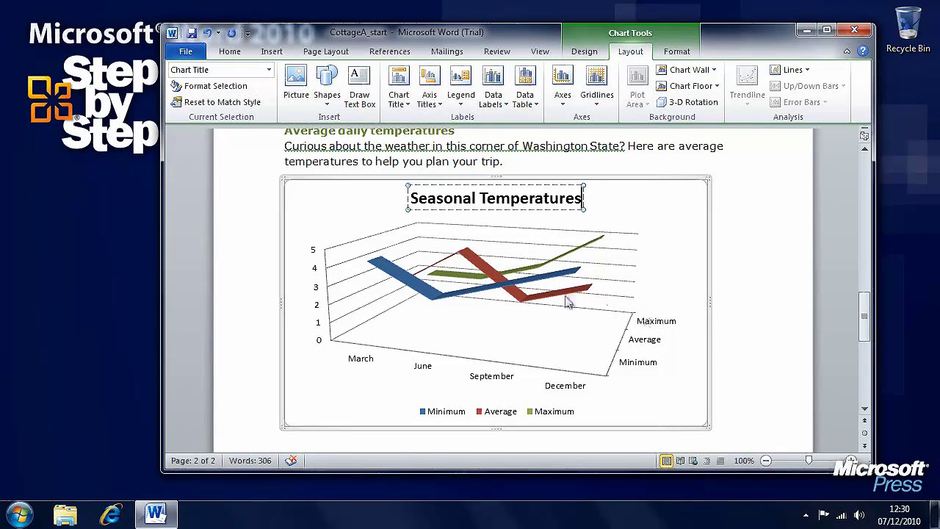
{"action": "mouse_move", "coordinate": [478, 268]}
{"action": "right_click", "coordinate": [478, 269]}
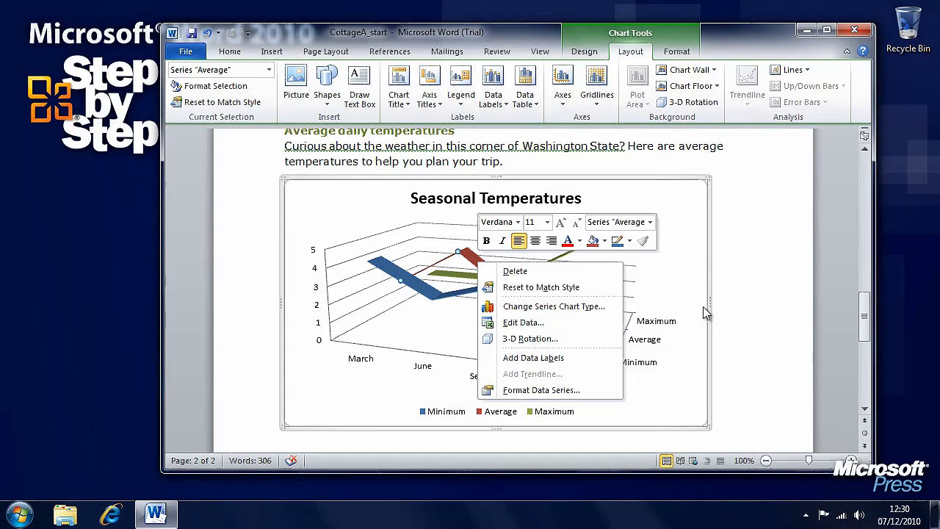
{"action": "key", "text": "Escape"}
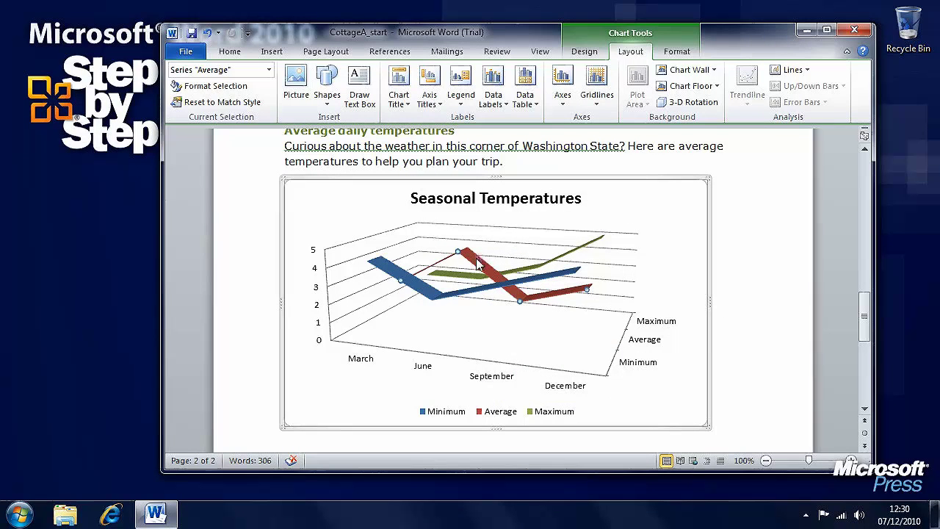
{"action": "right_click", "coordinate": [475, 268]}
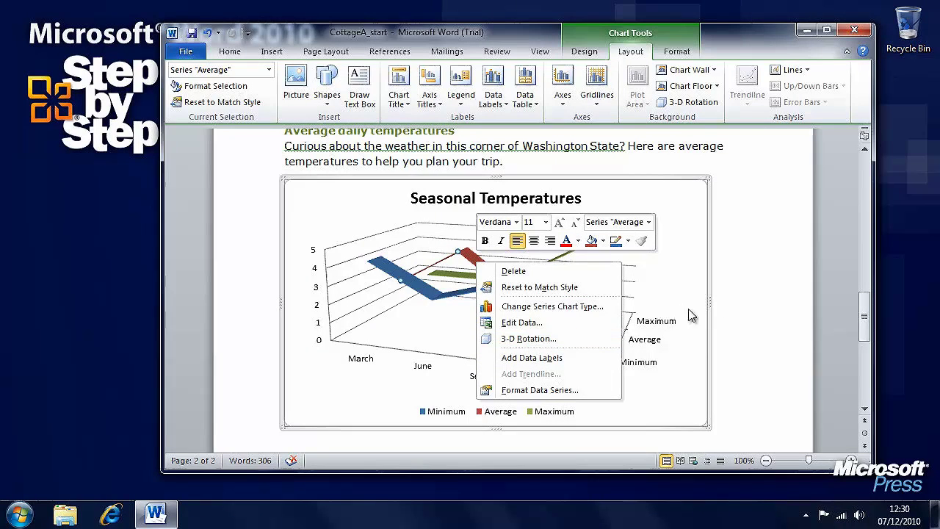
{"action": "key", "text": "Escape"}
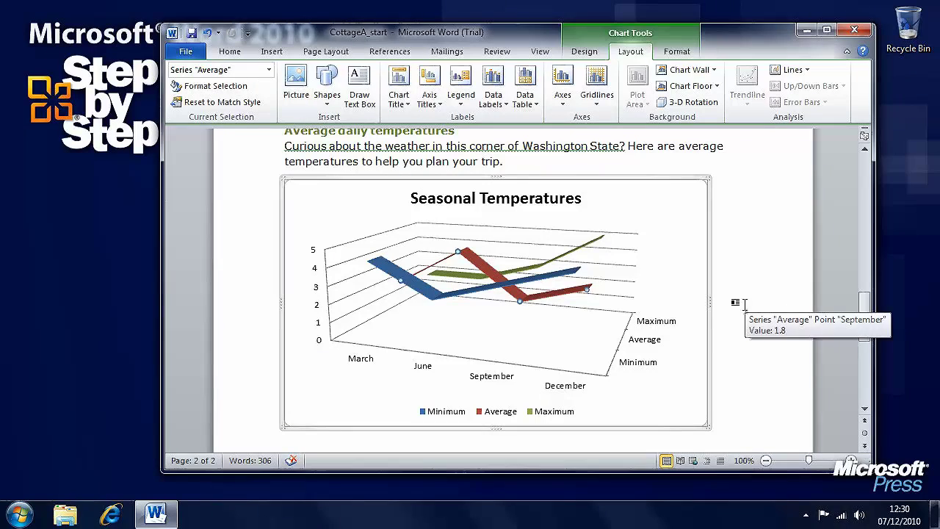
{"action": "left_click", "coordinate": [433, 105]}
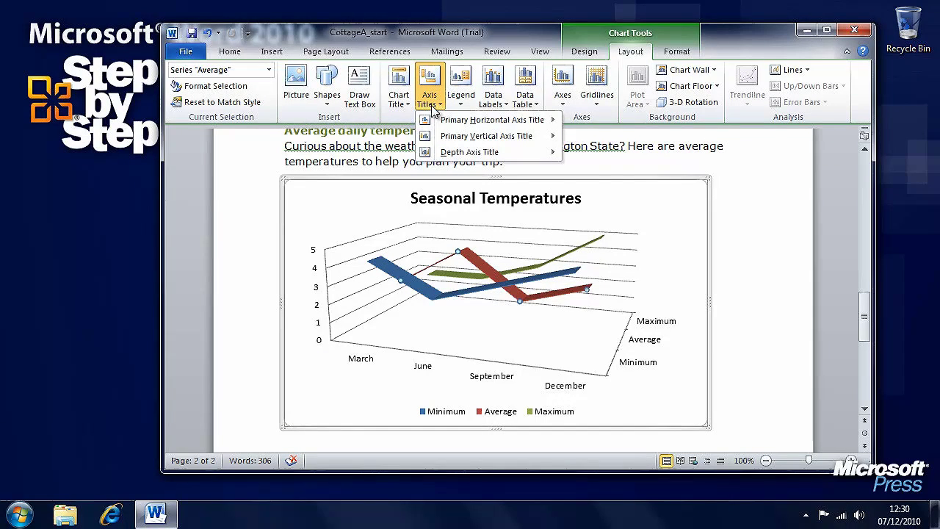
{"action": "mouse_move", "coordinate": [504, 124]}
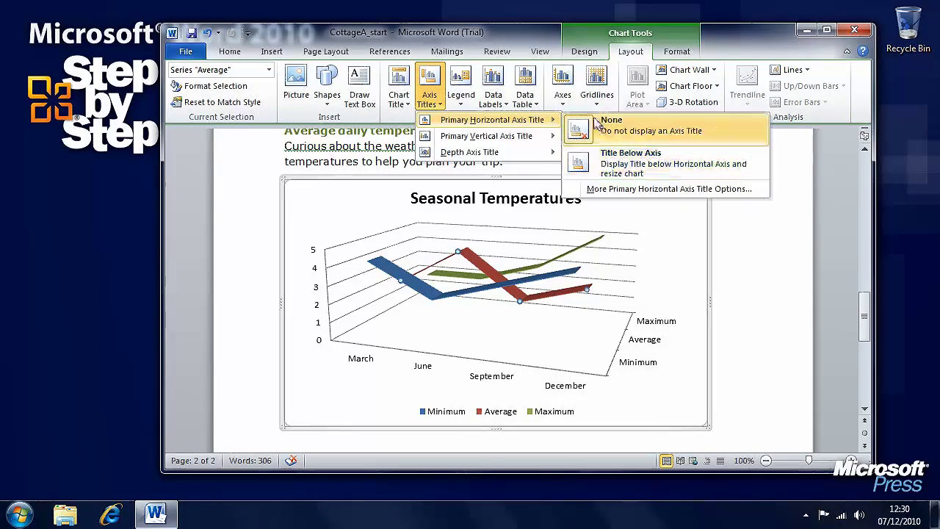
{"action": "left_click", "coordinate": [463, 102]}
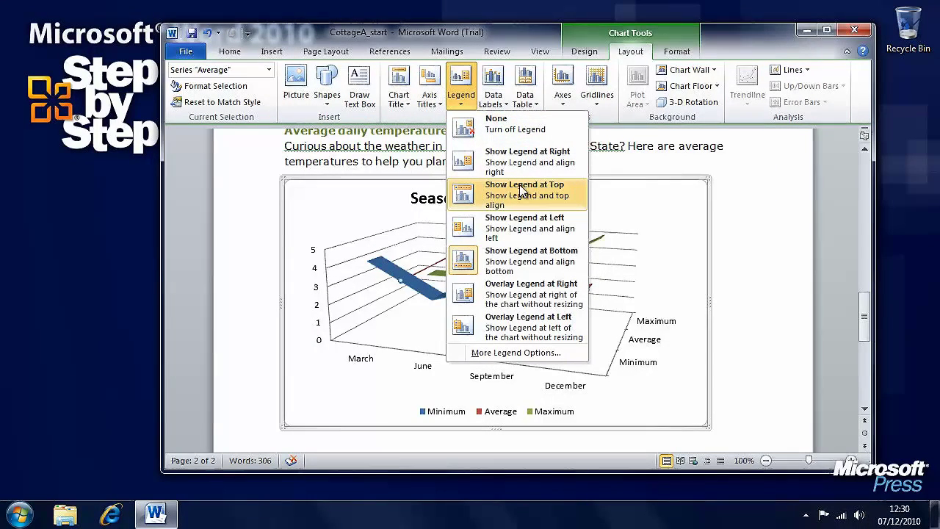
{"action": "left_click", "coordinate": [492, 91]}
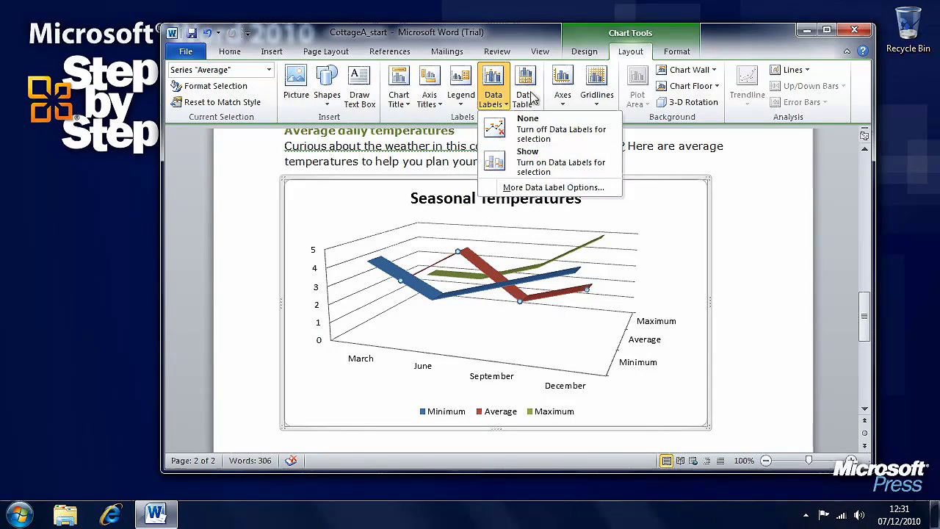
{"action": "left_click", "coordinate": [524, 94]}
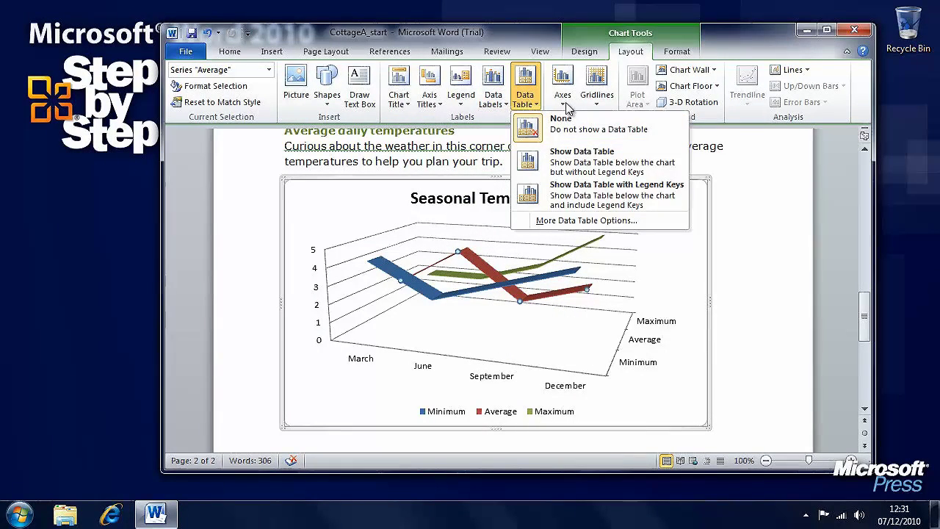
{"action": "left_click", "coordinate": [561, 88]}
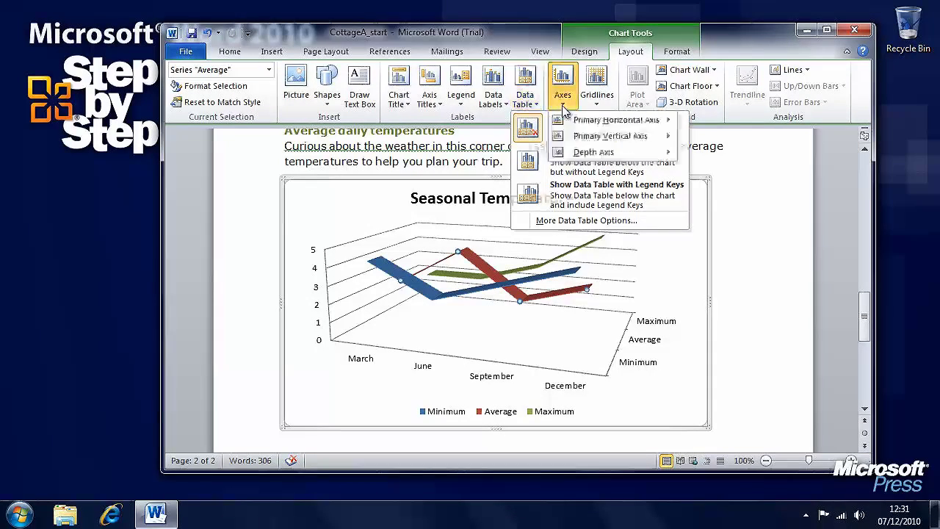
{"action": "mouse_move", "coordinate": [588, 127]}
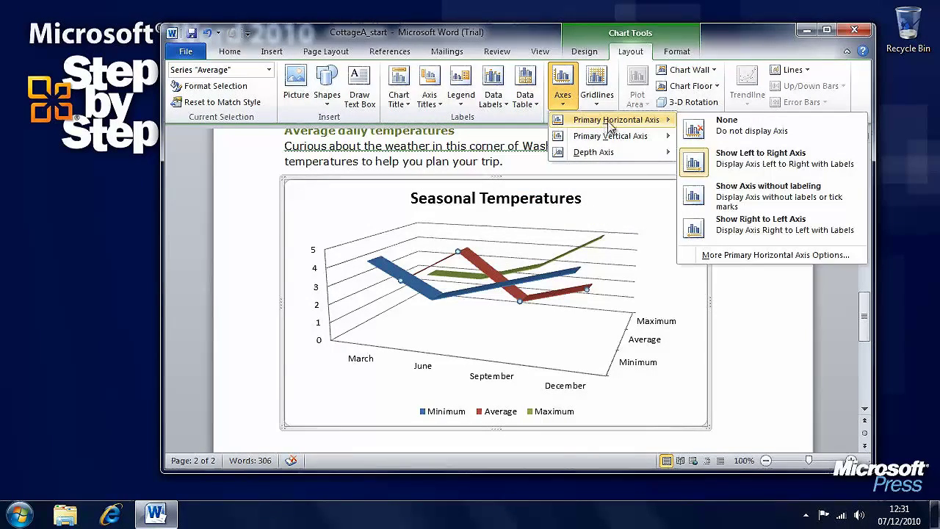
{"action": "mouse_move", "coordinate": [631, 136]}
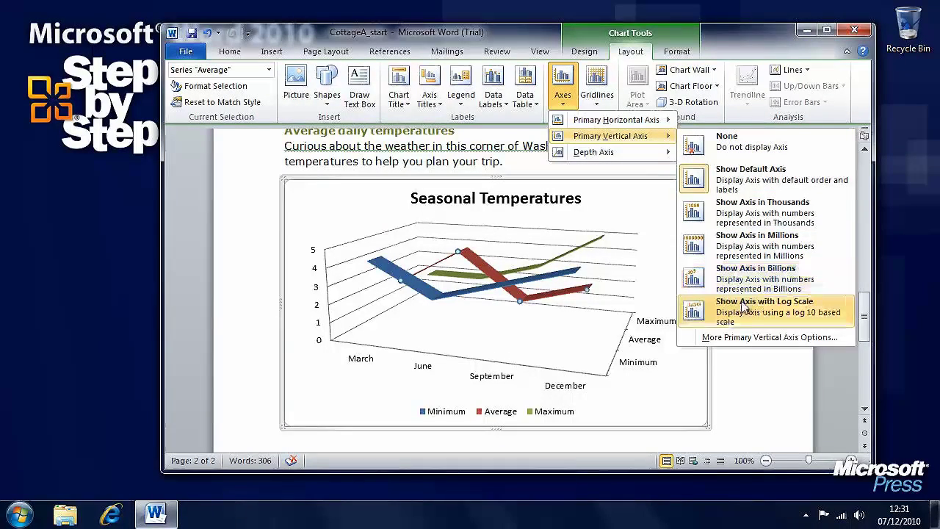
{"action": "mouse_move", "coordinate": [635, 152]}
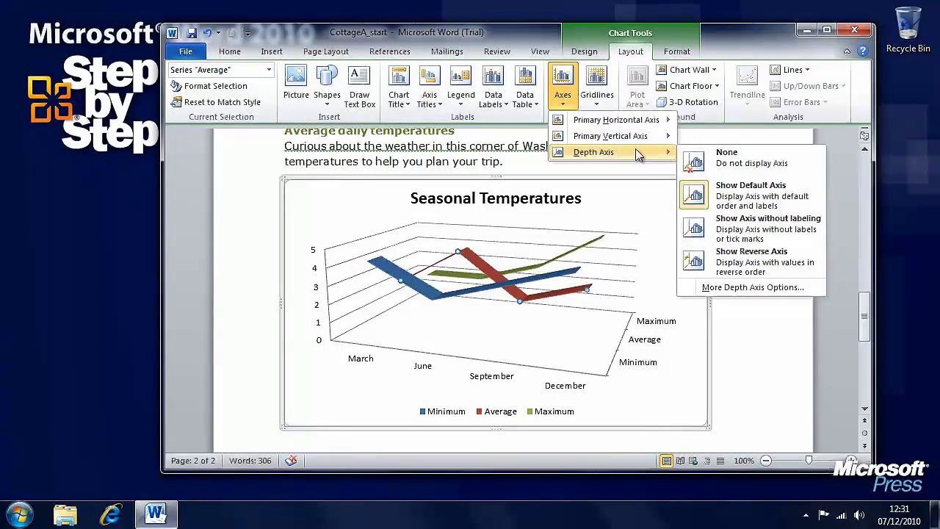
{"action": "left_click", "coordinate": [598, 99]}
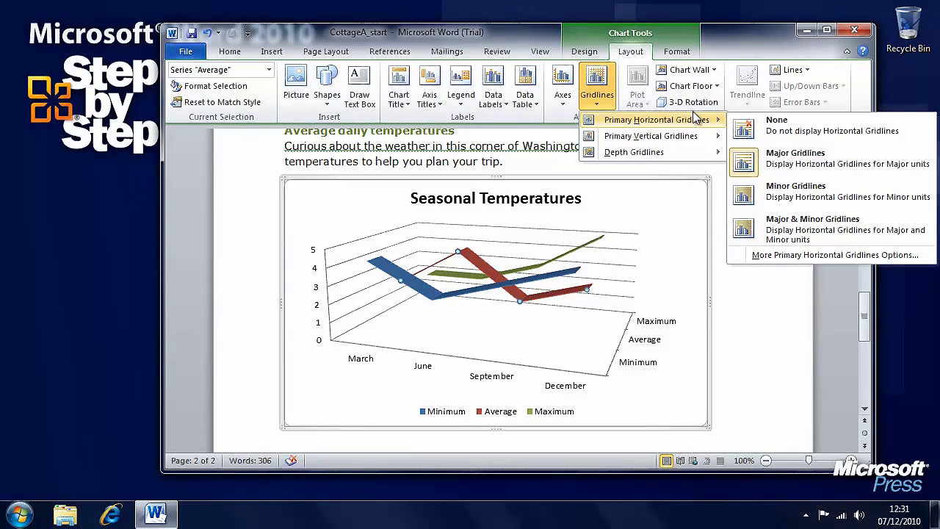
{"action": "left_click", "coordinate": [679, 55]}
{"action": "left_click", "coordinate": [679, 55]}
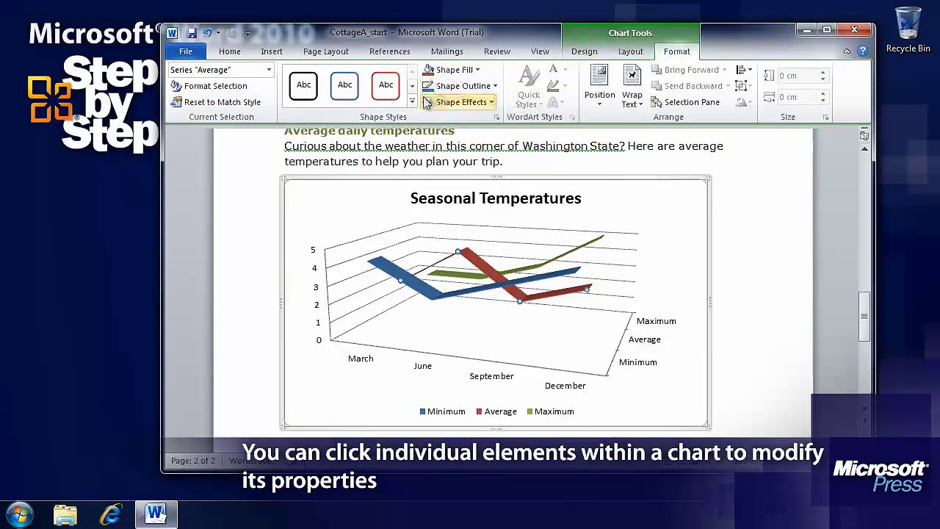
- Fill the Average series dark orange, and give Minimum a pale pink fill and light red style
{"action": "left_click", "coordinate": [476, 70]}
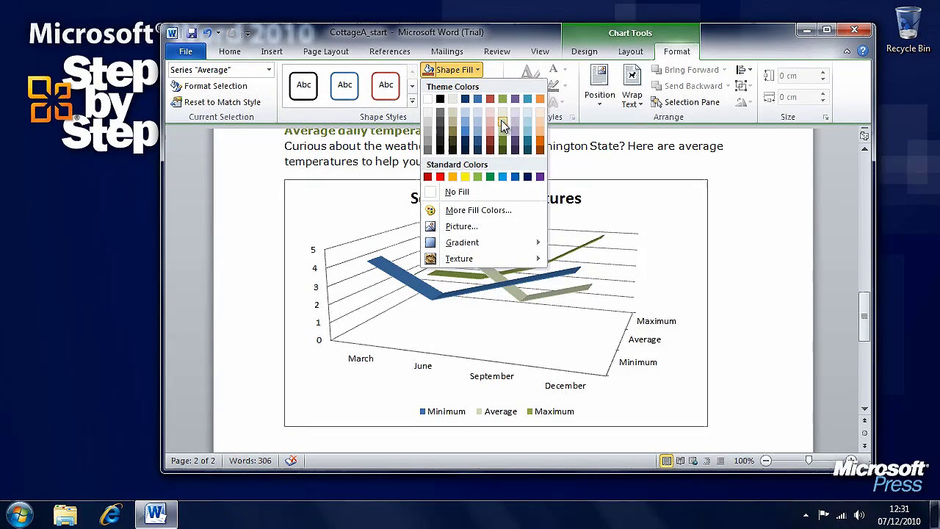
{"action": "left_click", "coordinate": [539, 144]}
{"action": "left_click", "coordinate": [415, 290]}
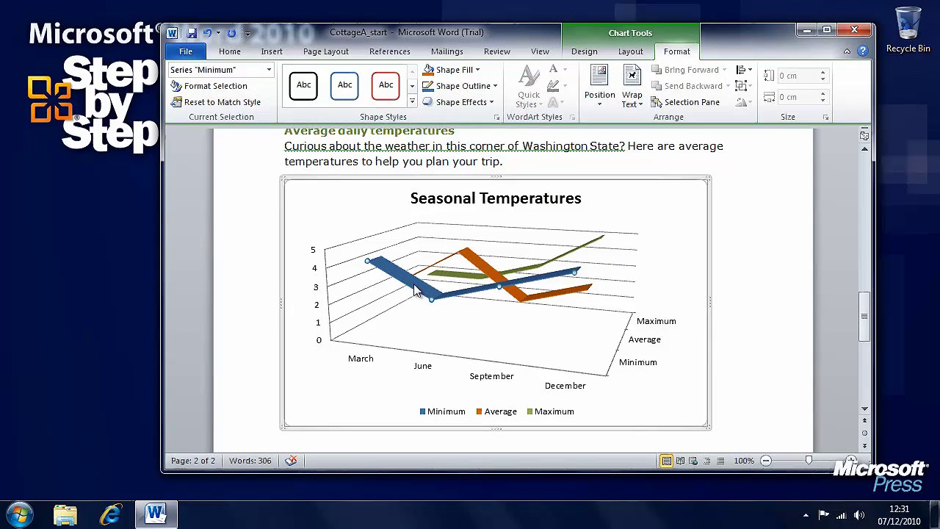
{"action": "left_click", "coordinate": [474, 70]}
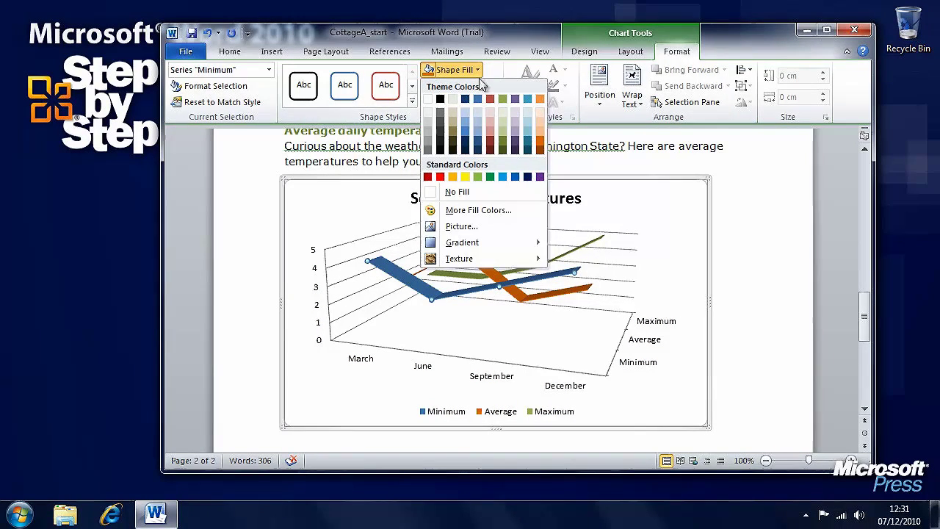
{"action": "left_click", "coordinate": [489, 121]}
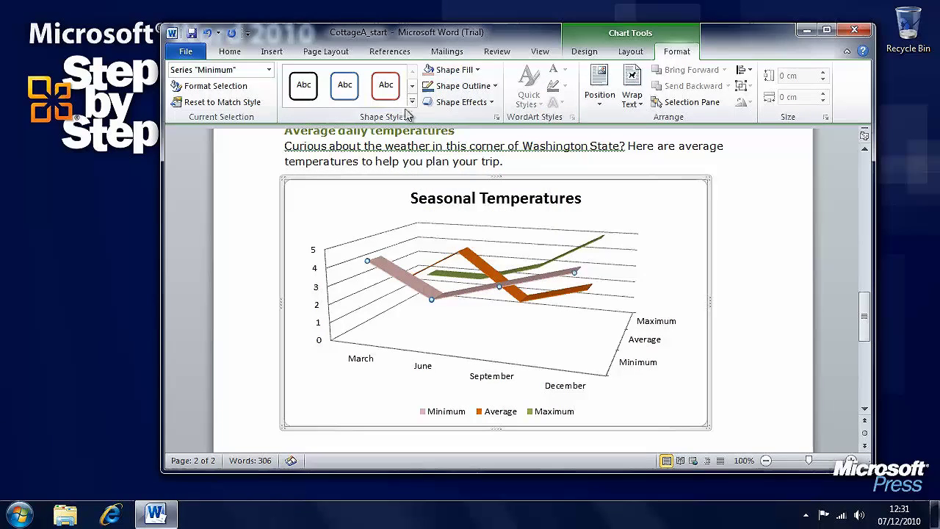
{"action": "left_click", "coordinate": [412, 102]}
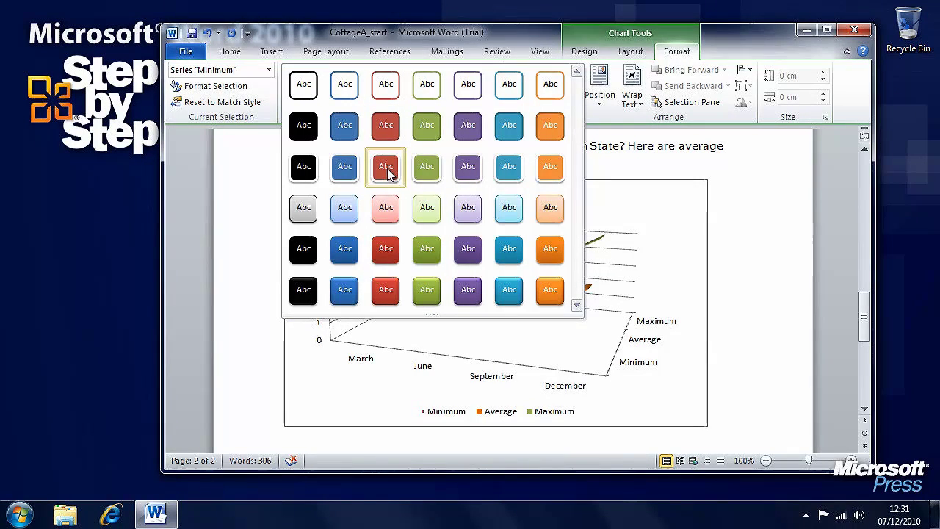
{"action": "left_click", "coordinate": [385, 206]}
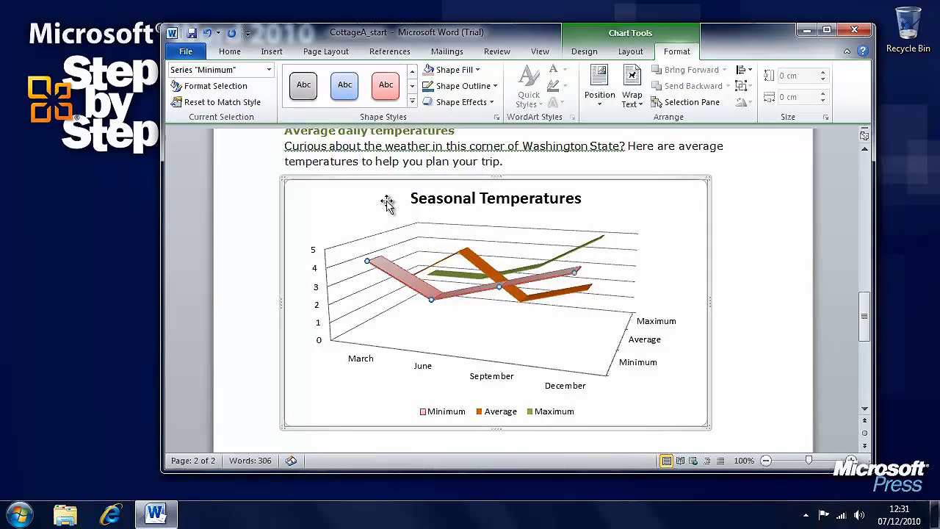
- Apply a blue preset style to the Average series and a green style to Maximum
{"action": "left_click", "coordinate": [466, 254]}
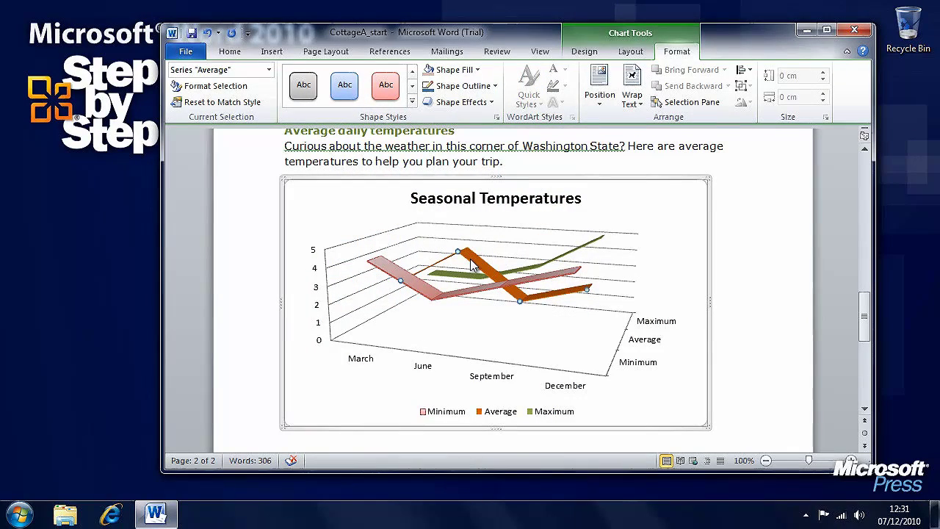
{"action": "left_click", "coordinate": [412, 102]}
{"action": "left_click", "coordinate": [344, 248]}
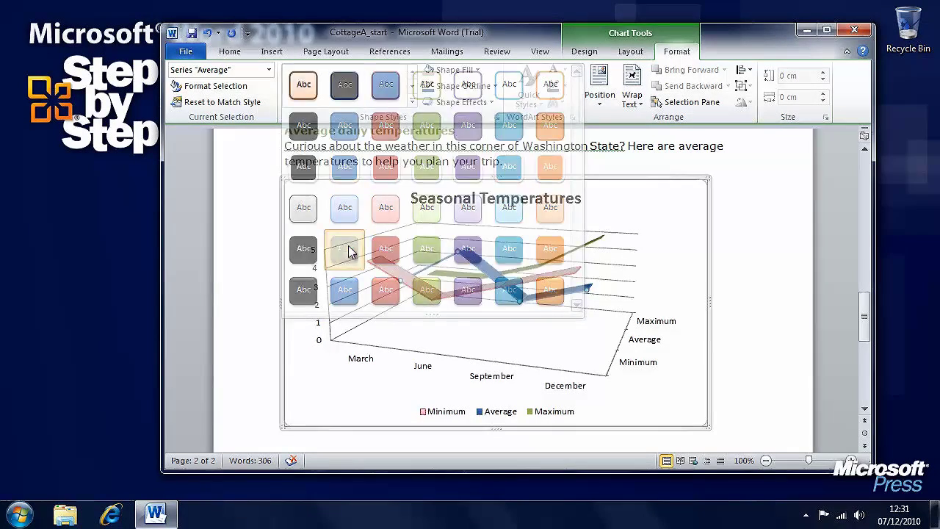
{"action": "left_click", "coordinate": [561, 263]}
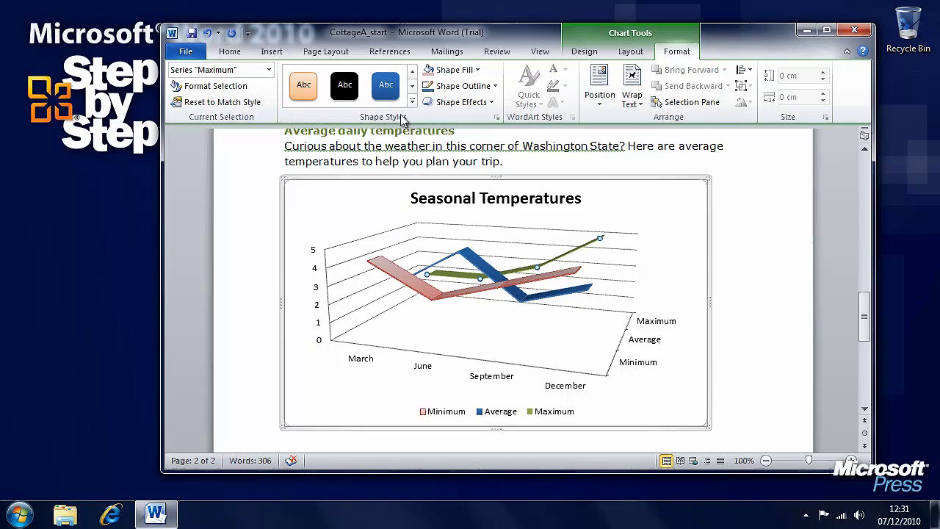
{"action": "left_click", "coordinate": [412, 86]}
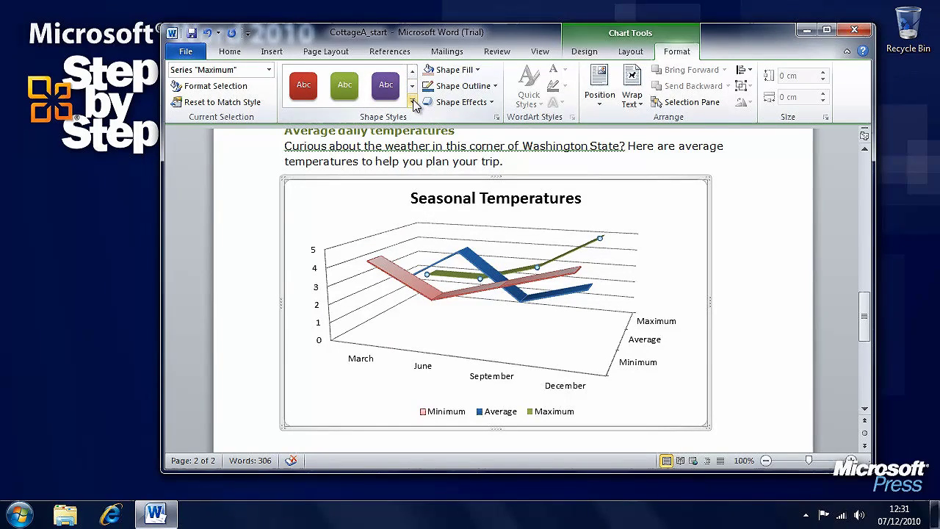
{"action": "left_click", "coordinate": [352, 92]}
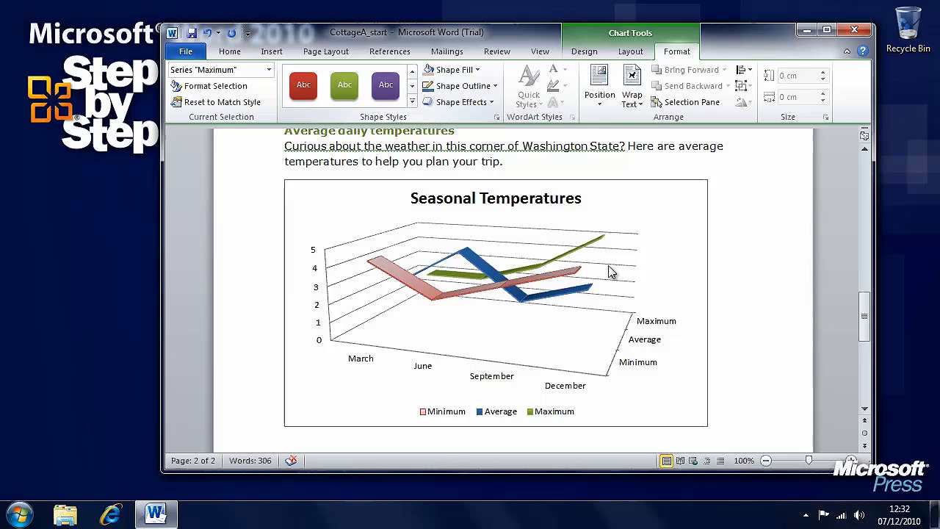
{"action": "left_click", "coordinate": [723, 296]}
{"action": "left_click", "coordinate": [545, 295]}
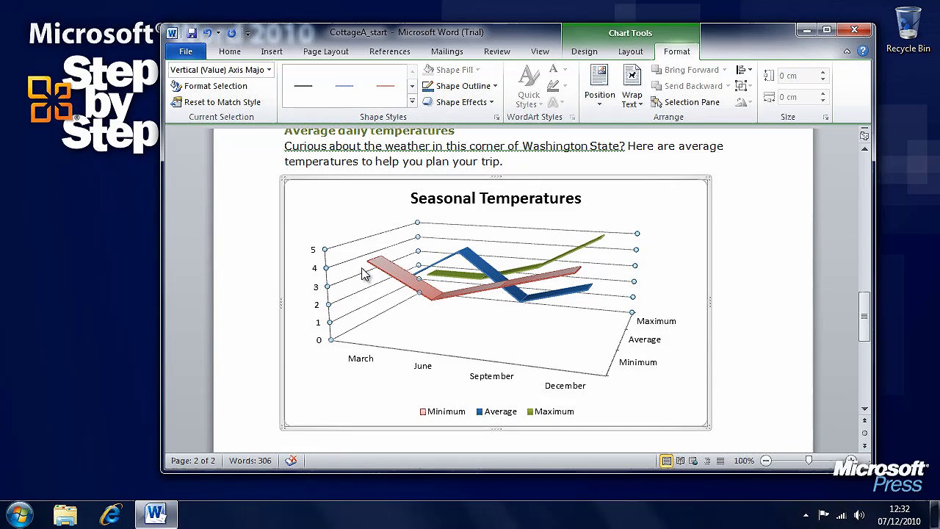
- Give the horizontal gridlines a blue line style, then reselect the chart for its Design options
{"action": "left_click", "coordinate": [412, 102]}
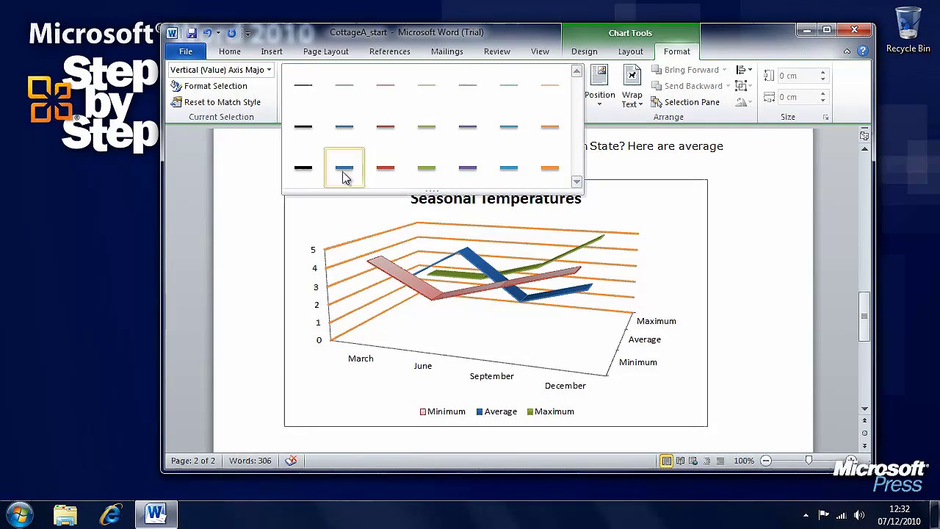
{"action": "left_click", "coordinate": [344, 126]}
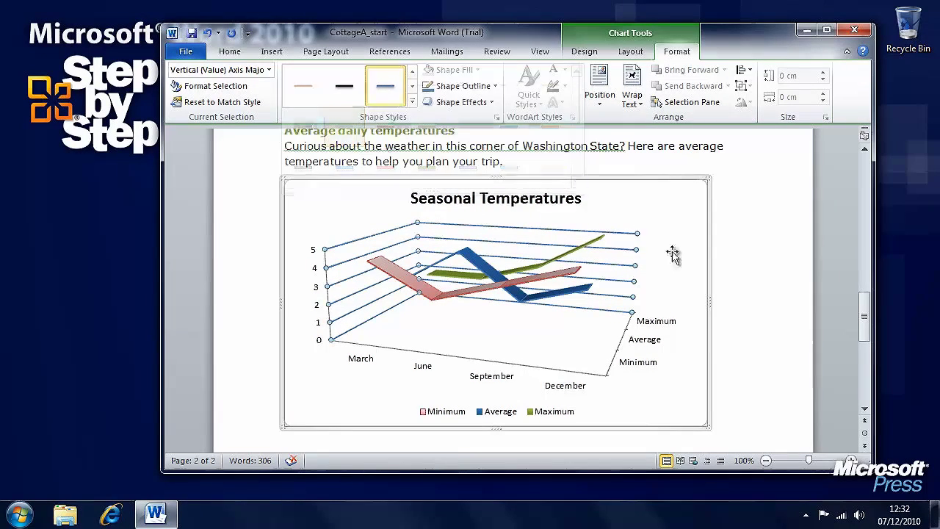
{"action": "left_click", "coordinate": [739, 266]}
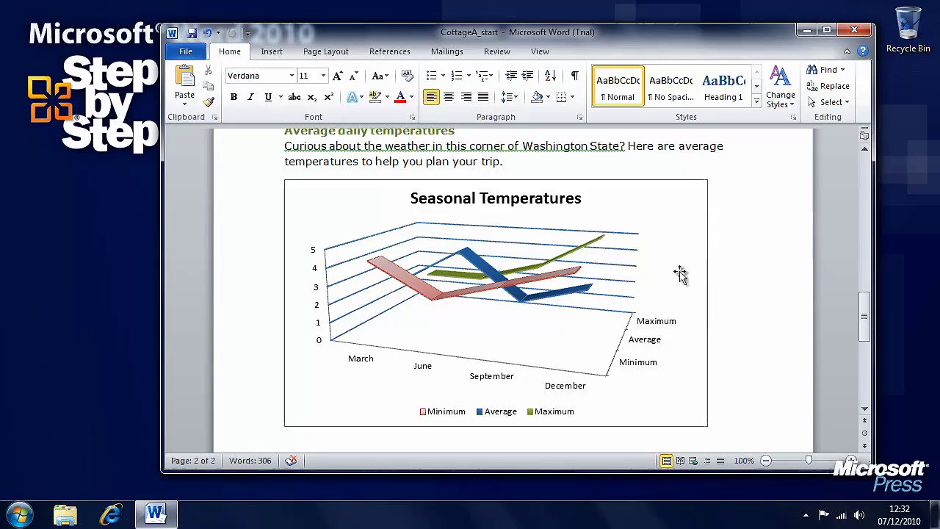
{"action": "left_click", "coordinate": [618, 271]}
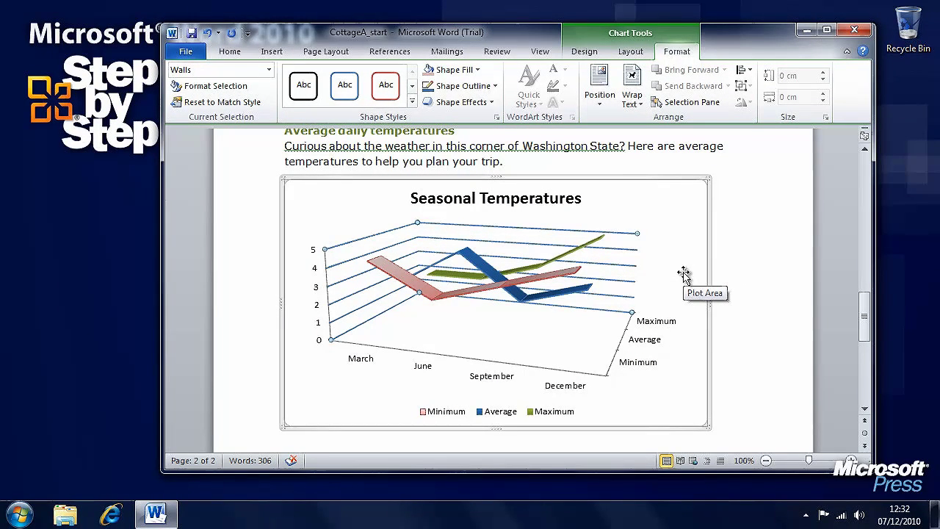
{"action": "left_click", "coordinate": [593, 53]}
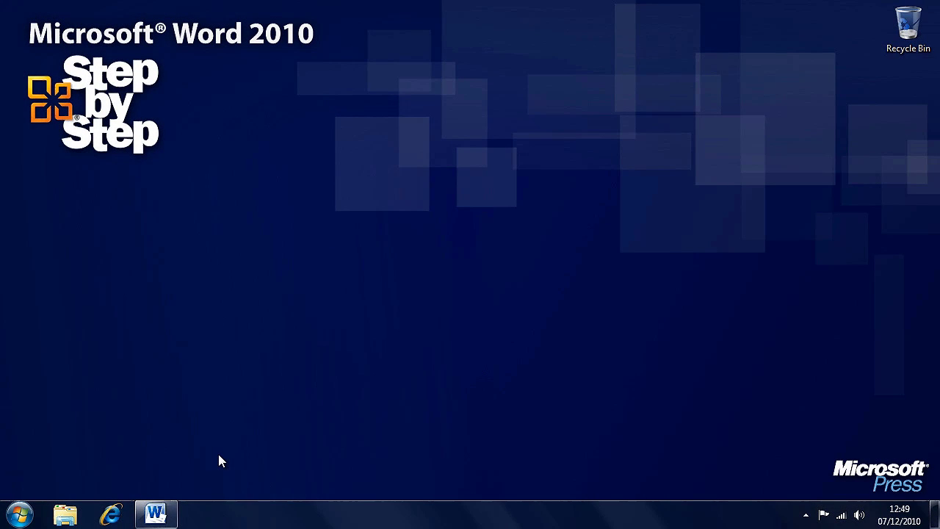
- Restore the CottageC_start document window from the taskbar
{"action": "left_click", "coordinate": [156, 516]}
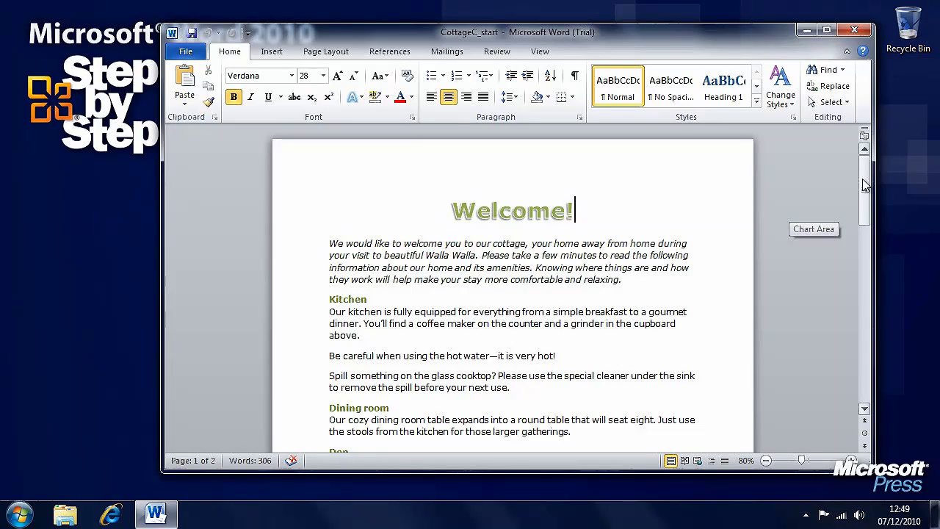
- Scroll to the Average Temperature chart, select it, and open its data in Excel
{"action": "left_click_drag", "start_coordinate": [865, 185], "coordinate": [864, 327]}
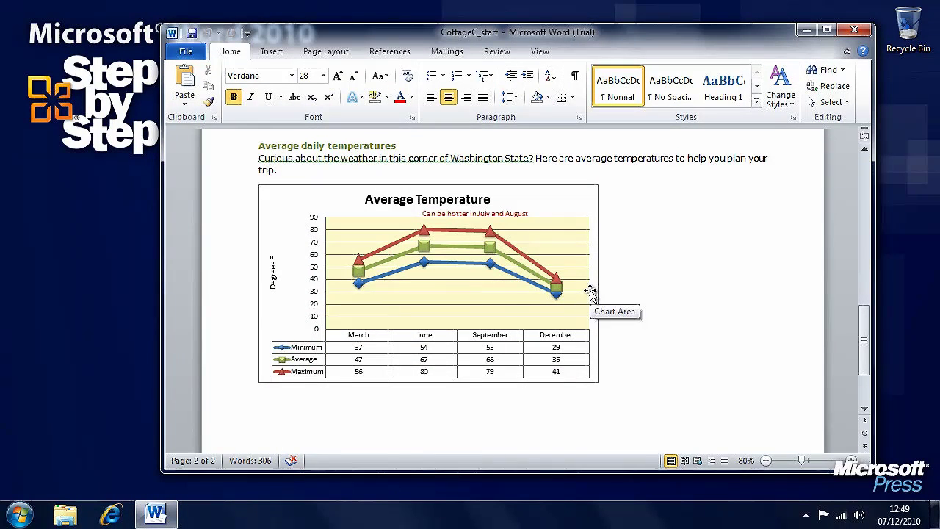
{"action": "left_click", "coordinate": [471, 300]}
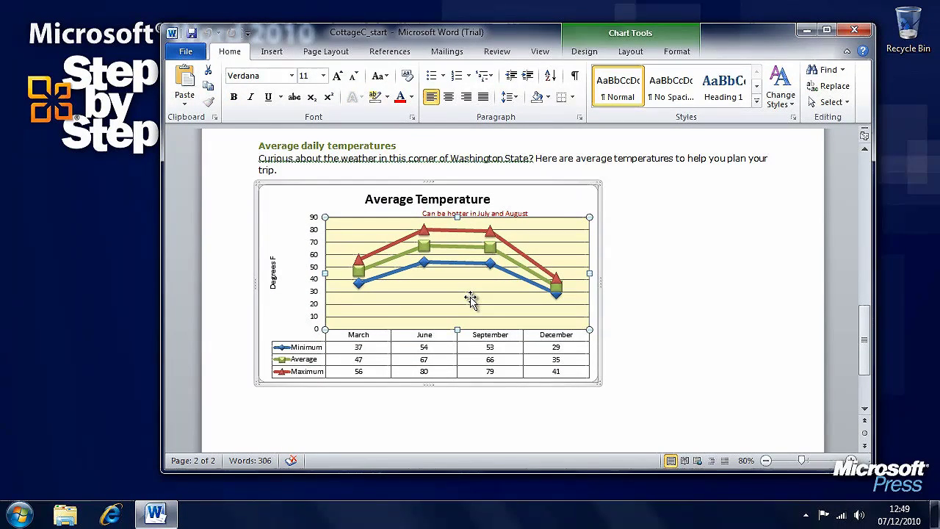
{"action": "left_click", "coordinate": [584, 52]}
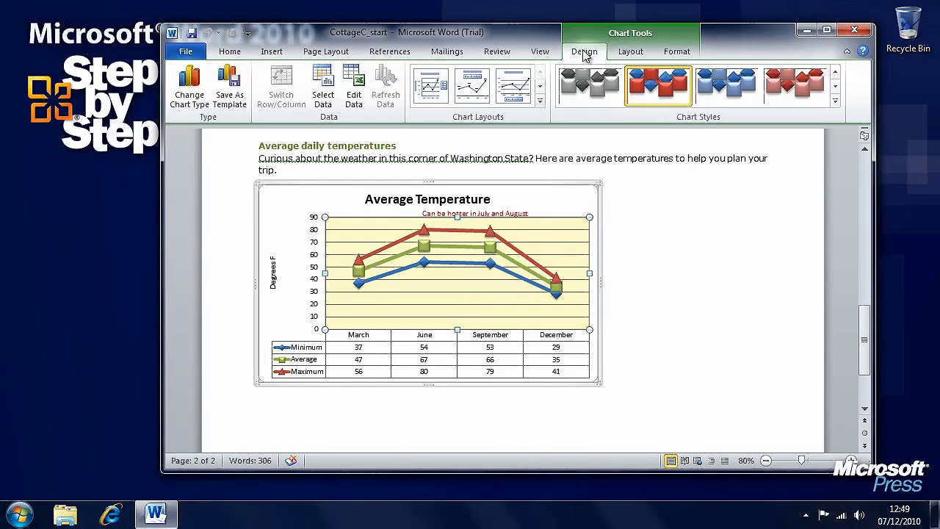
{"action": "left_click", "coordinate": [354, 97]}
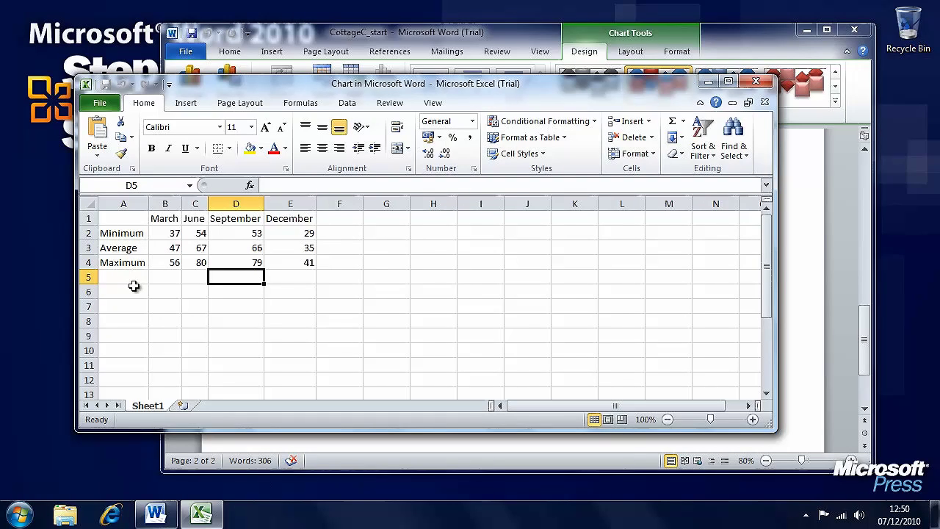
- Open the Temperature workbook from the Chapter08 folder via File > Open
{"action": "left_click", "coordinate": [103, 104]}
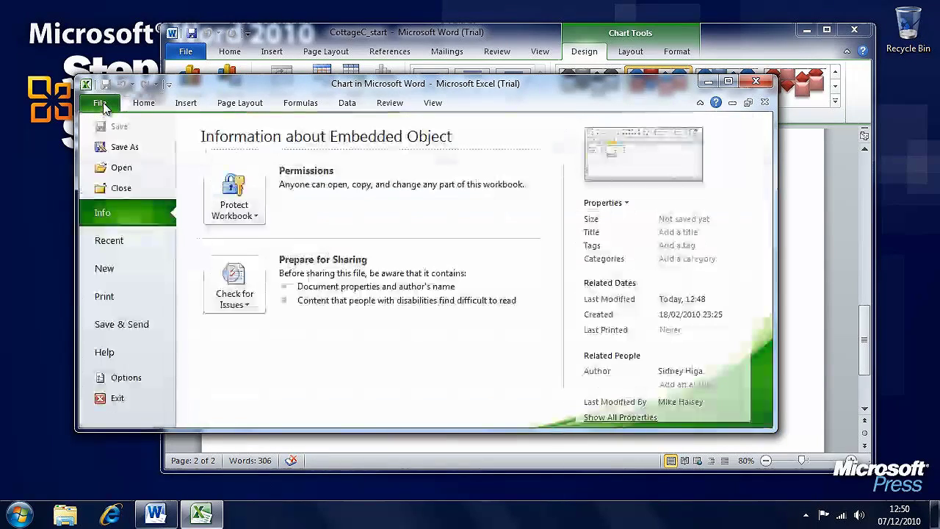
{"action": "left_click", "coordinate": [149, 173]}
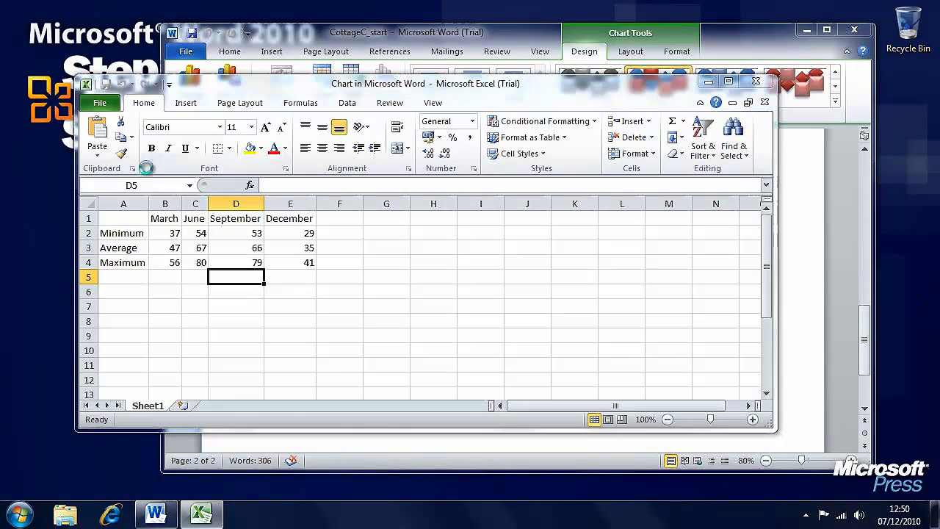
{"action": "left_click_drag", "start_coordinate": [541, 213], "coordinate": [541, 235]}
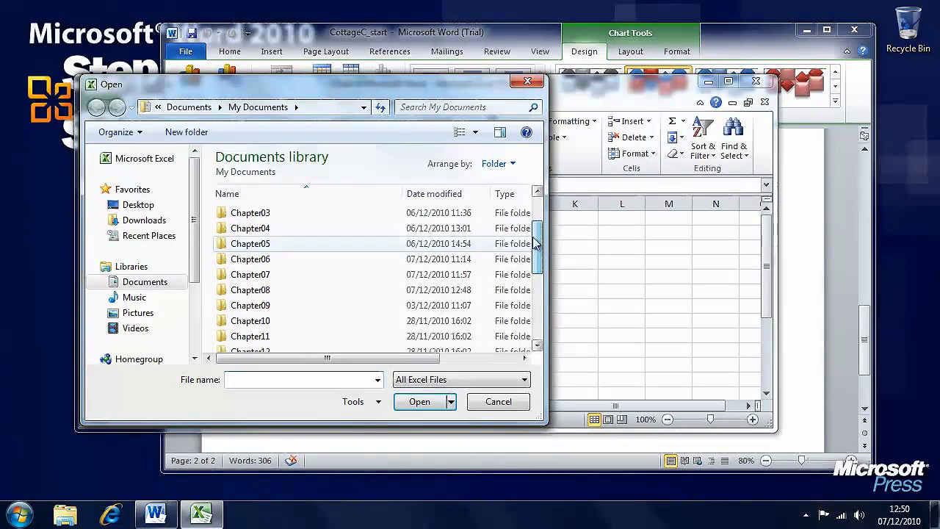
{"action": "left_click", "coordinate": [266, 291]}
{"action": "double_click", "coordinate": [266, 291]}
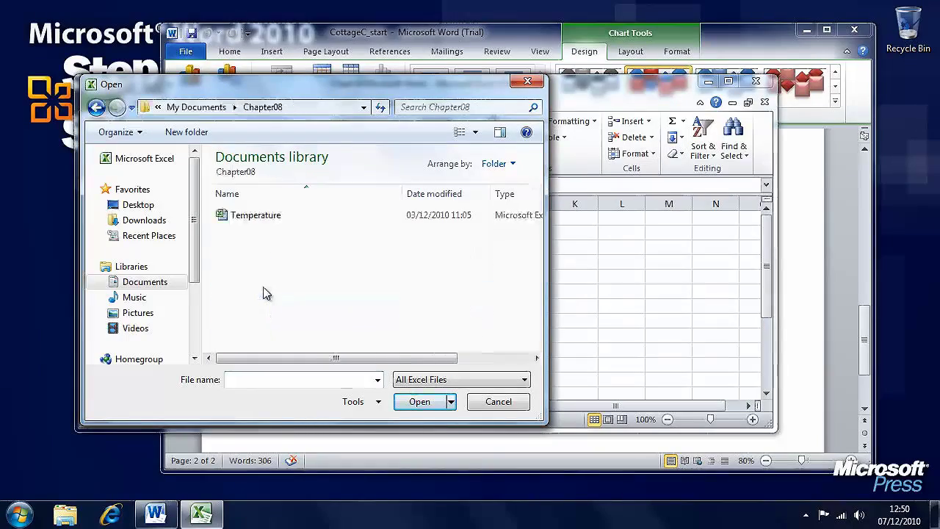
{"action": "double_click", "coordinate": [267, 220]}
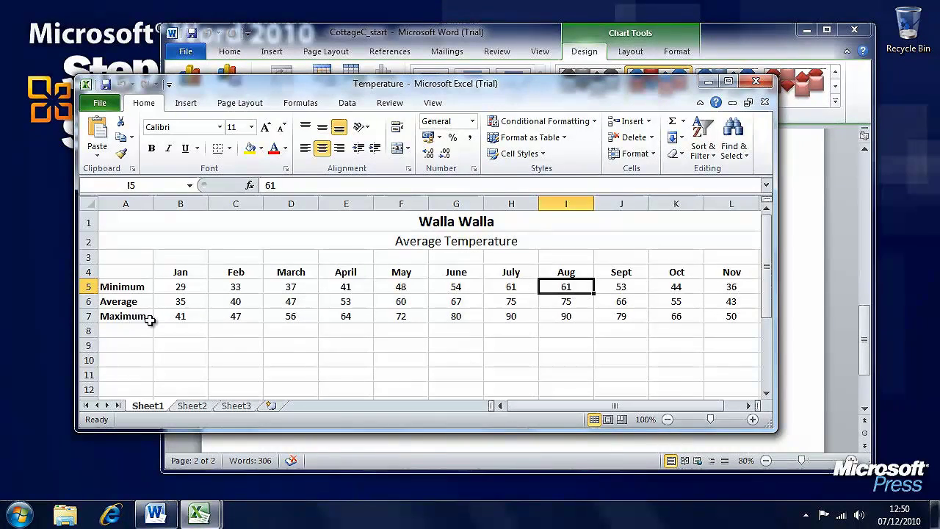
- Arrange both workbooks vertically, then rearrange them horizontally, one above the other
{"action": "left_click", "coordinate": [435, 104]}
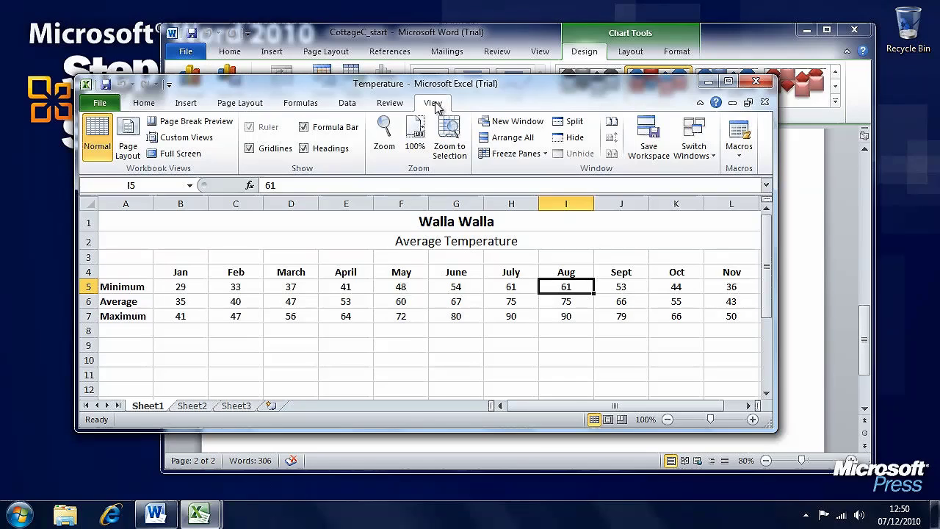
{"action": "left_click", "coordinate": [529, 141]}
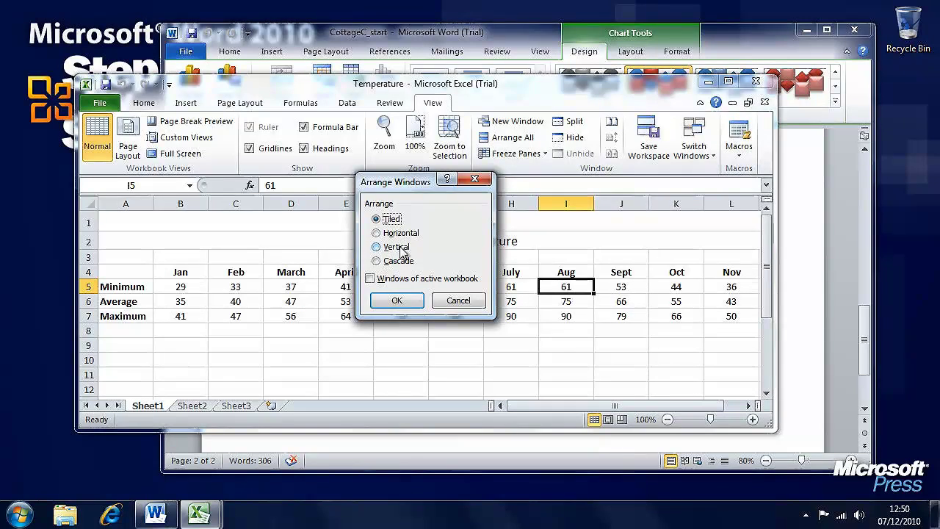
{"action": "left_click", "coordinate": [399, 247]}
{"action": "left_click", "coordinate": [397, 300]}
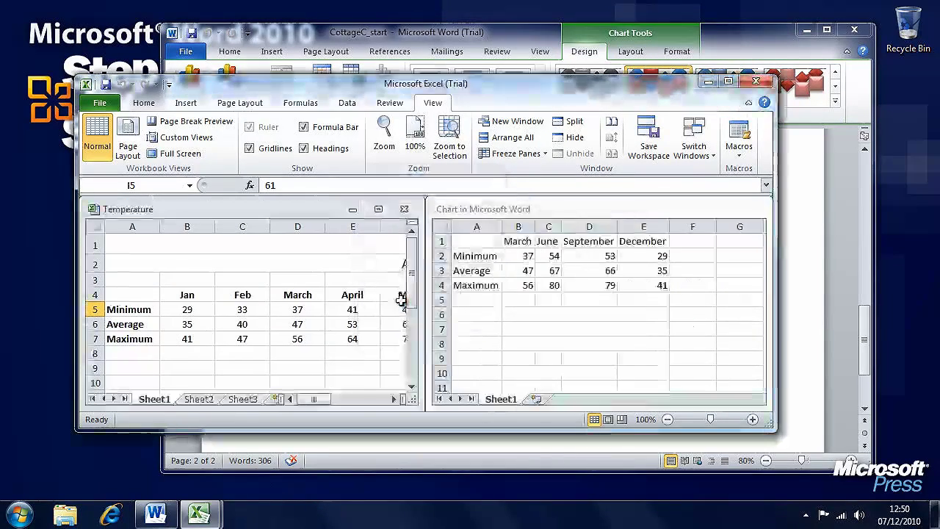
{"action": "left_click", "coordinate": [507, 137]}
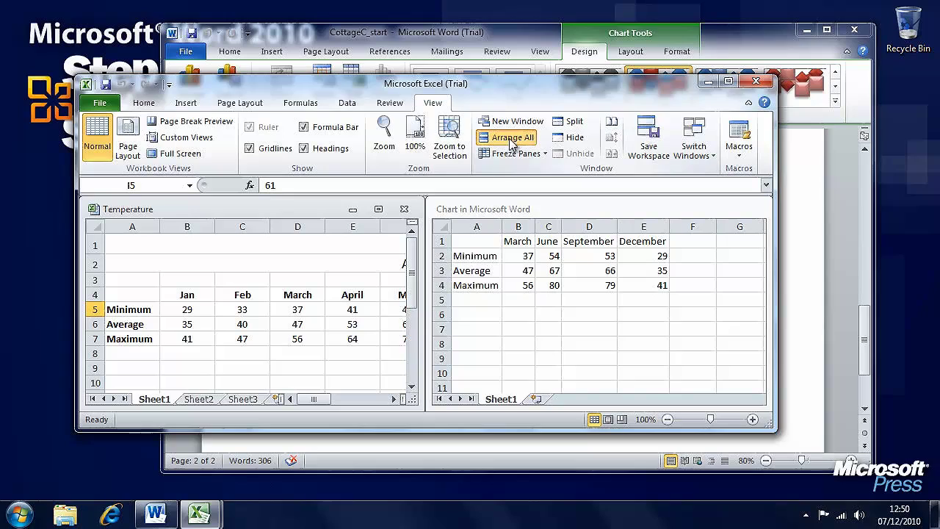
{"action": "left_click", "coordinate": [401, 234]}
{"action": "left_click", "coordinate": [396, 300]}
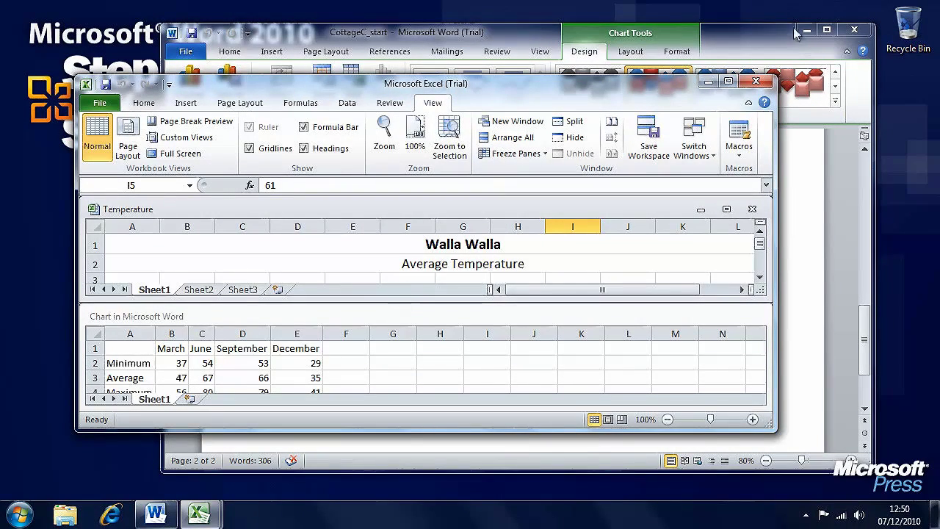
- Maximize Excel and select the twelve-month temperature range A4:M7 in Temperature
{"action": "left_click", "coordinate": [727, 81]}
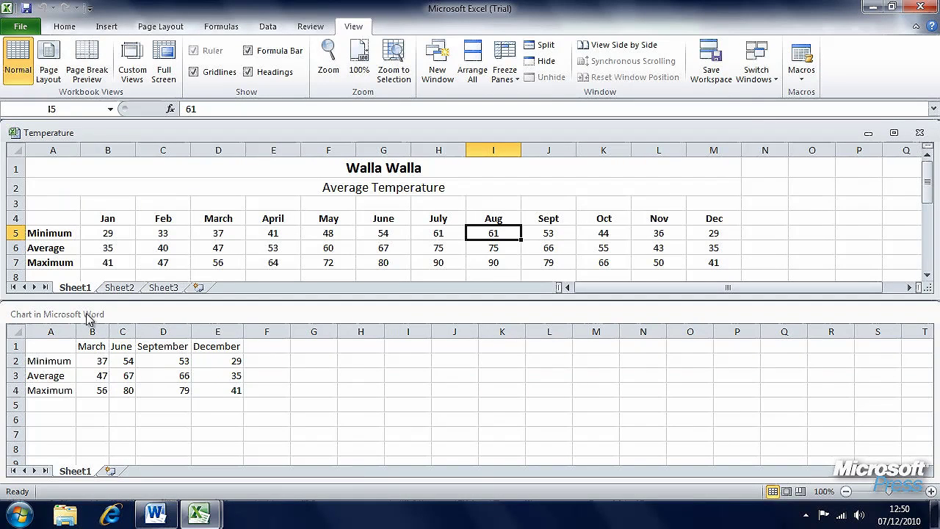
{"action": "left_click_drag", "start_coordinate": [35, 218], "coordinate": [702, 262]}
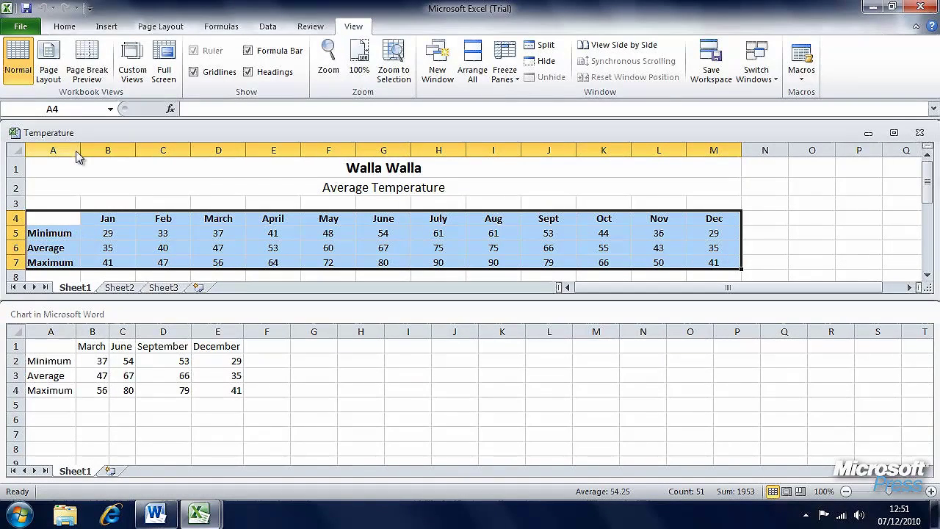
{"action": "left_click", "coordinate": [64, 26]}
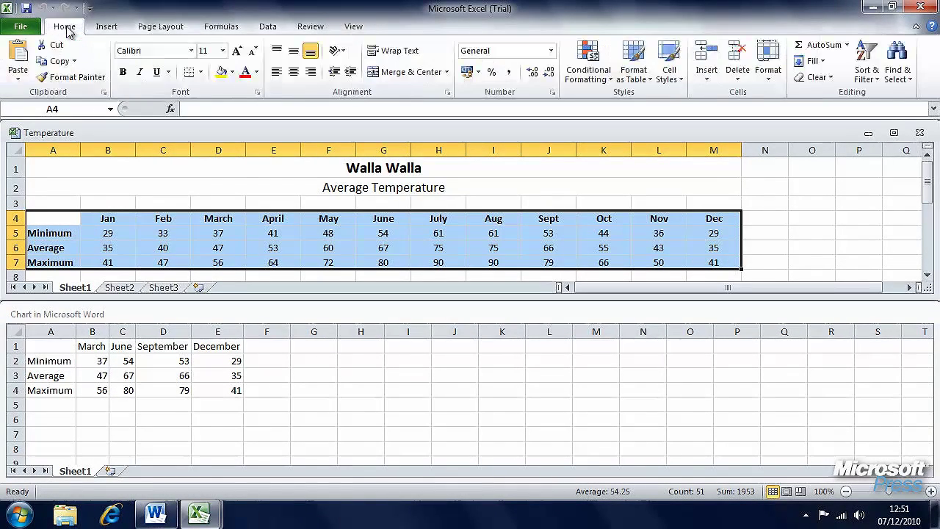
- Copy the A4:M7 temperature table and paste it at cell A1 of the chart data sheet
{"action": "left_click", "coordinate": [60, 63]}
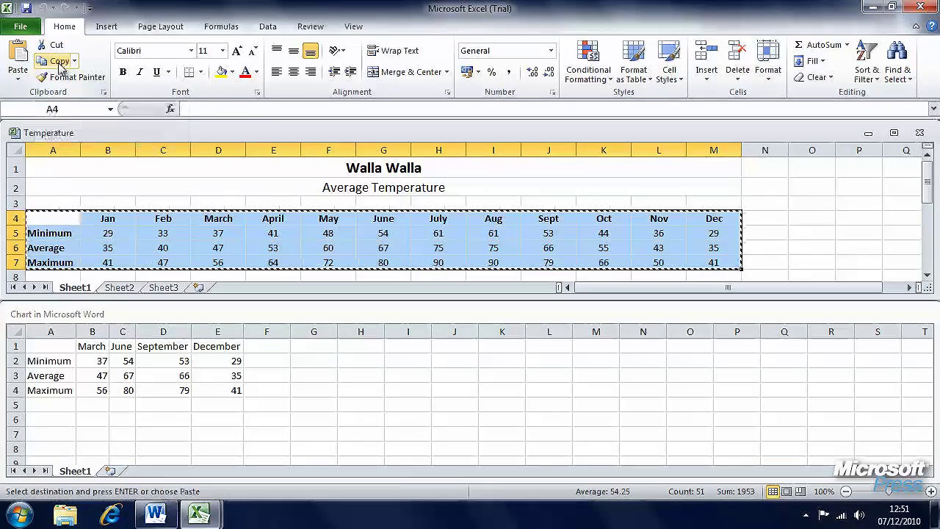
{"action": "right_click", "coordinate": [60, 219]}
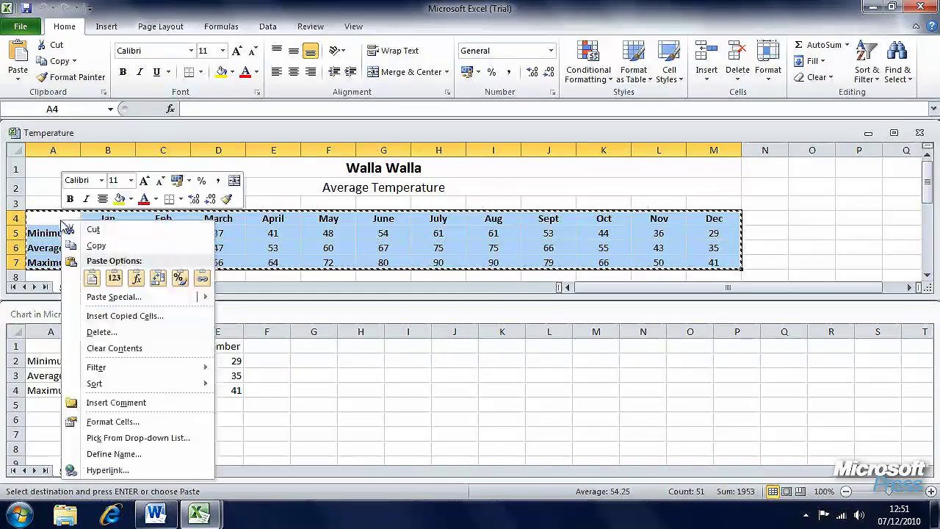
{"action": "left_click", "coordinate": [97, 248]}
{"action": "left_click", "coordinate": [50, 346]}
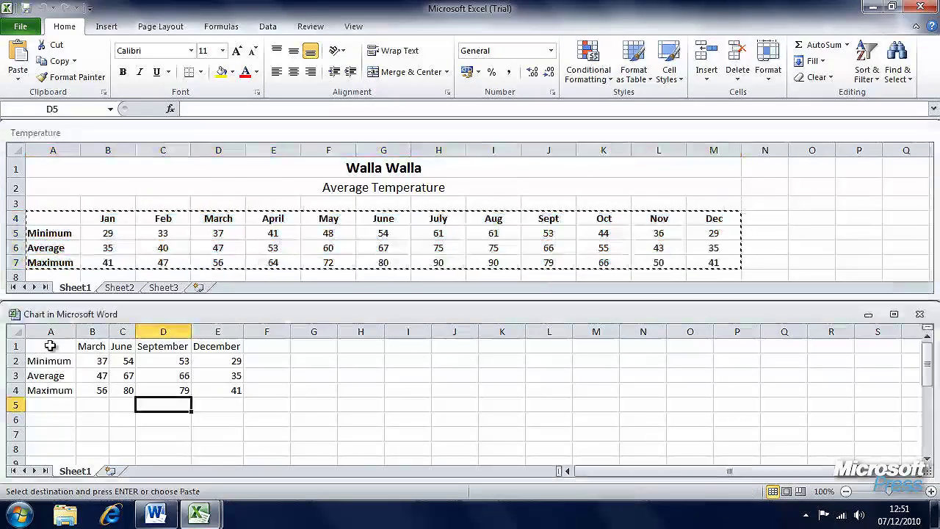
{"action": "left_click", "coordinate": [50, 346]}
{"action": "right_click", "coordinate": [51, 350]}
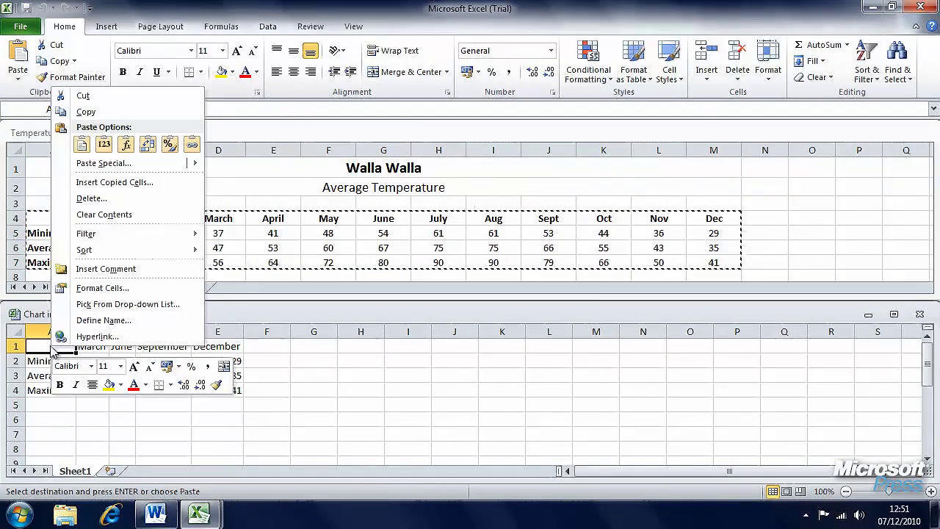
{"action": "left_click", "coordinate": [83, 145]}
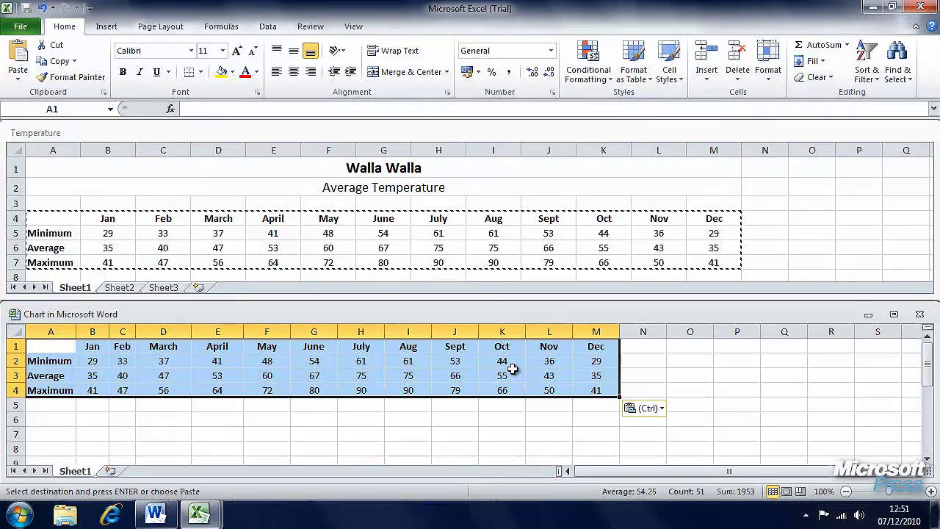
- Restore Excel to a floating window and check the Word chart for the new monthly figures
{"action": "left_click", "coordinate": [892, 7]}
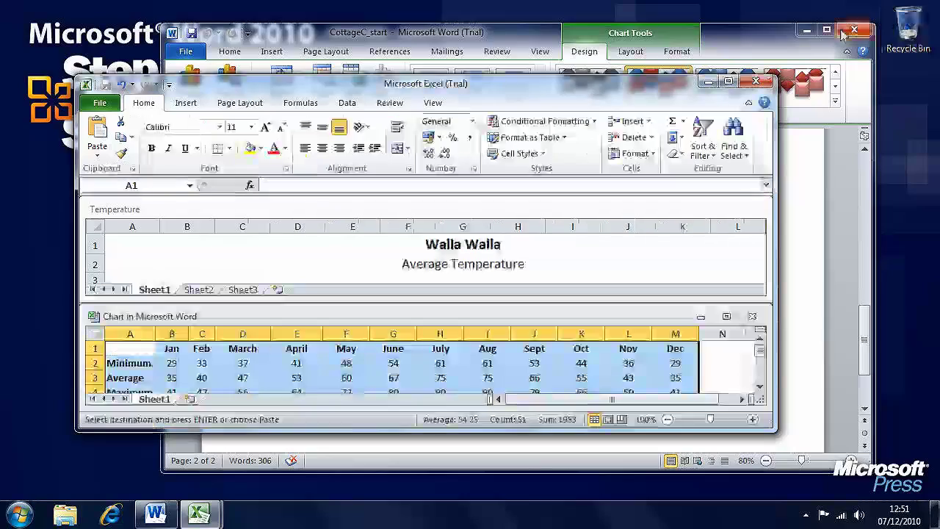
{"action": "left_click_drag", "start_coordinate": [623, 100], "coordinate": [582, 108]}
{"action": "left_click", "coordinate": [814, 265]}
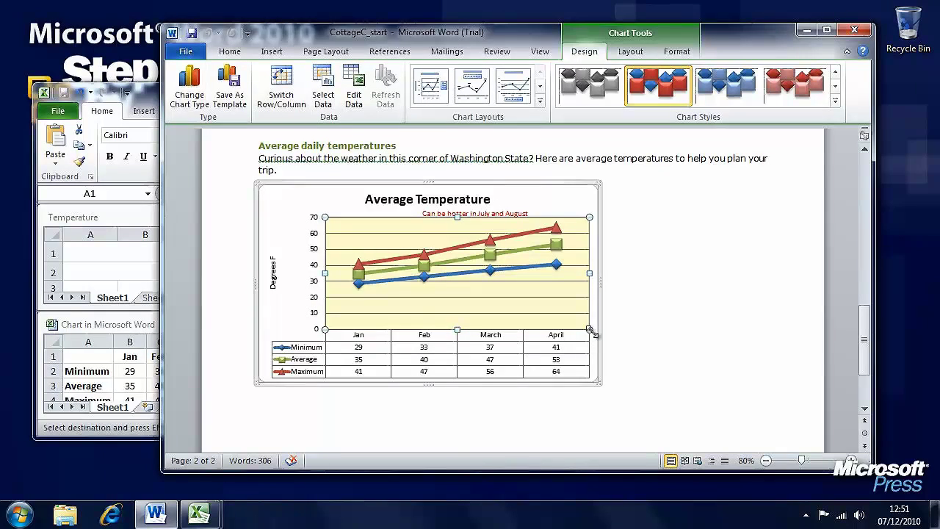
- Switch back to Excel and close the Temperature workbook
{"action": "key", "text": "alt+Tab"}
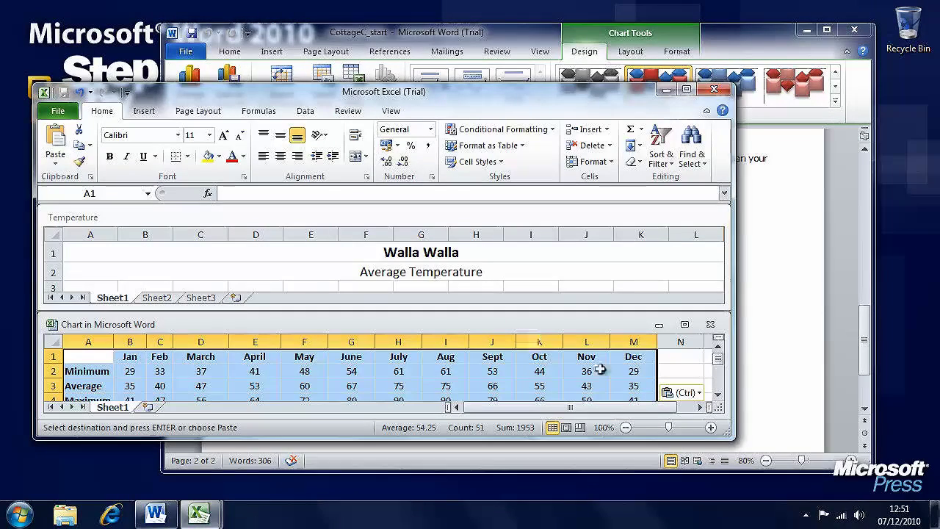
{"action": "left_click", "coordinate": [155, 222]}
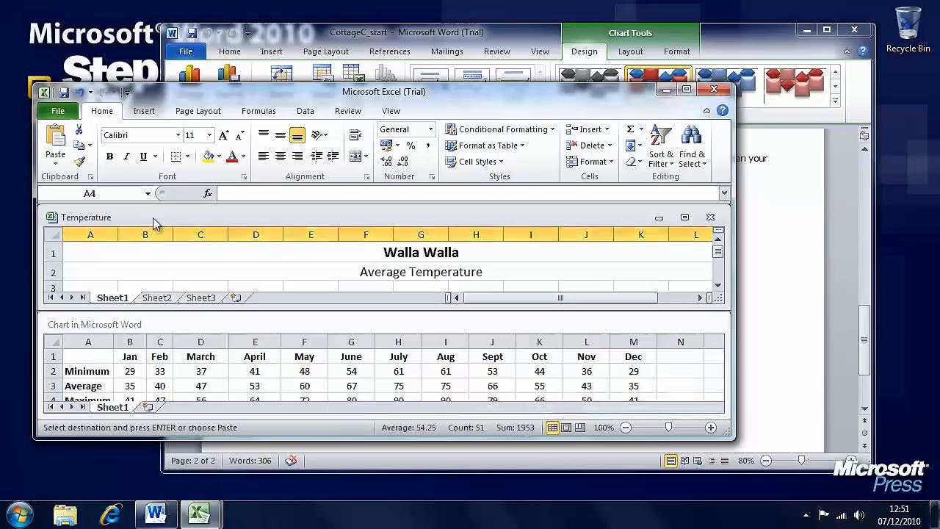
{"action": "left_click", "coordinate": [710, 217]}
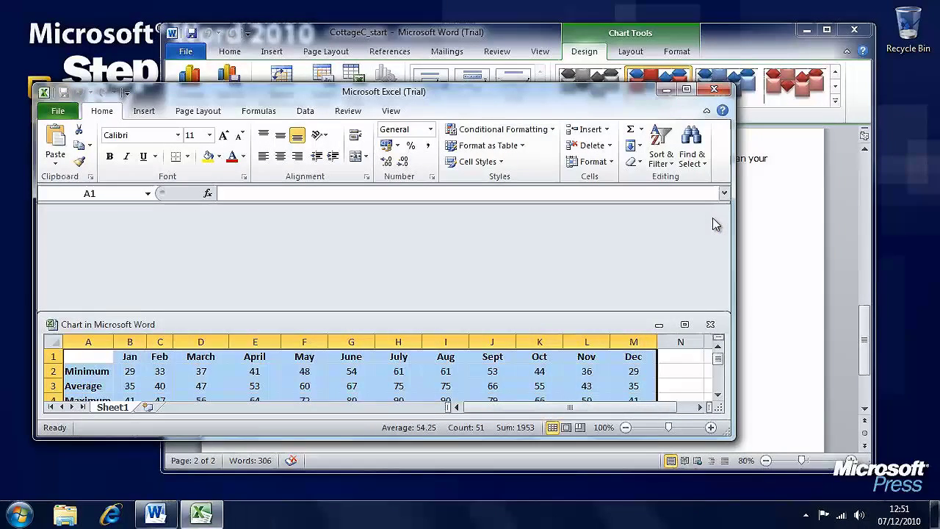
- Enlarge the chart data sheet, review the Jan–Dec values including April's maximum, then return to Word
{"action": "left_click", "coordinate": [685, 325]}
{"action": "left_click", "coordinate": [439, 287]}
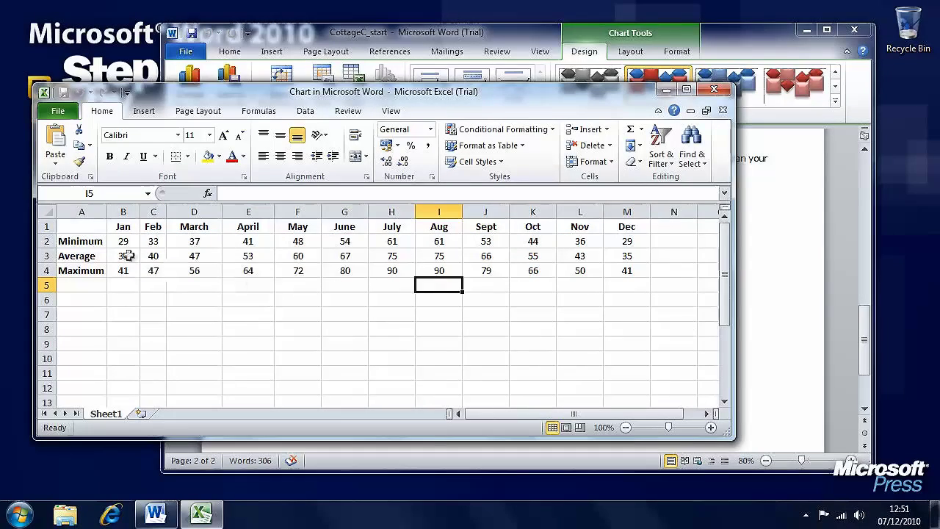
{"action": "left_click", "coordinate": [86, 229]}
{"action": "left_click", "coordinate": [249, 271]}
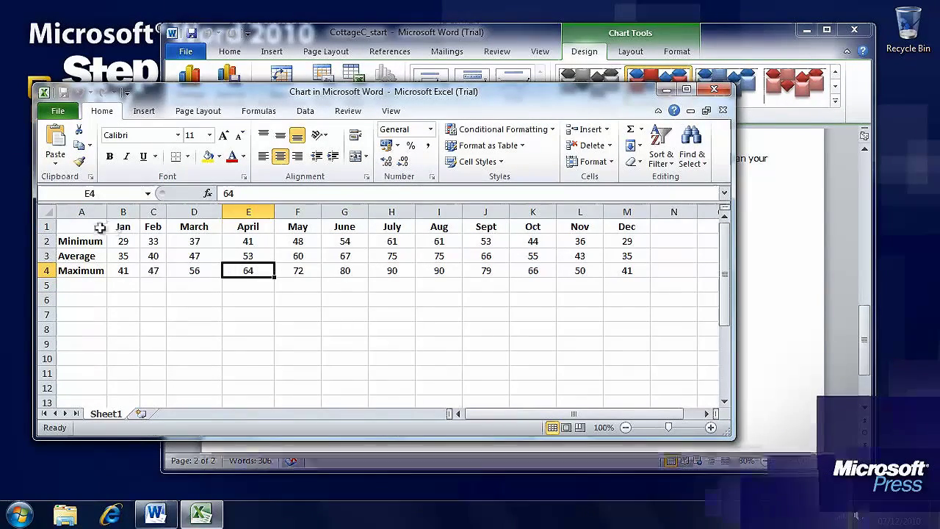
{"action": "left_click", "coordinate": [100, 228]}
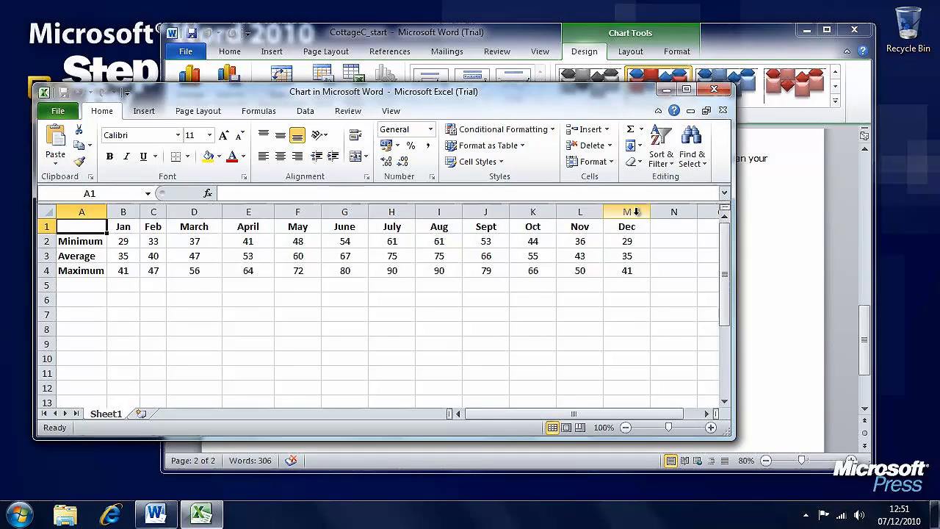
{"action": "left_click", "coordinate": [798, 269]}
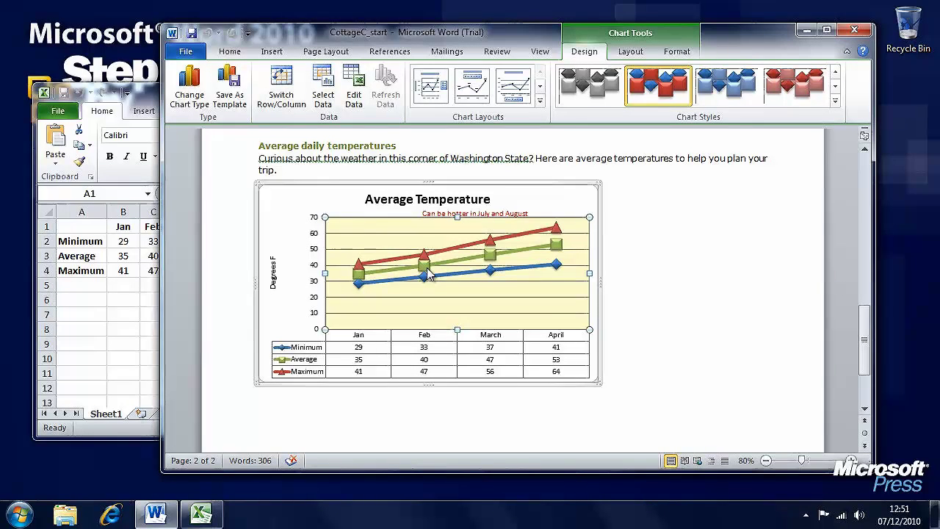
{"action": "mouse_move", "coordinate": [429, 271]}
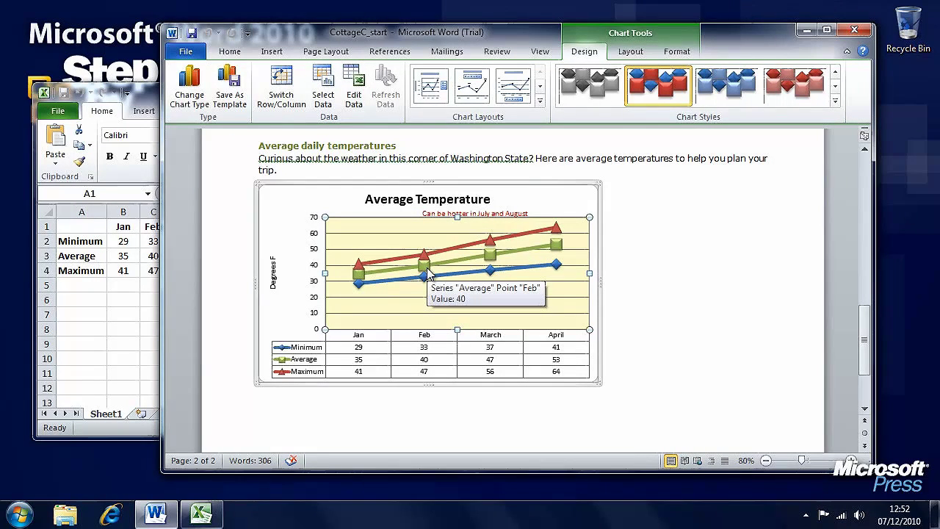
- In Select Data, set the chart data range to A1:M4, confirm, and return to Word
{"action": "left_click", "coordinate": [325, 79]}
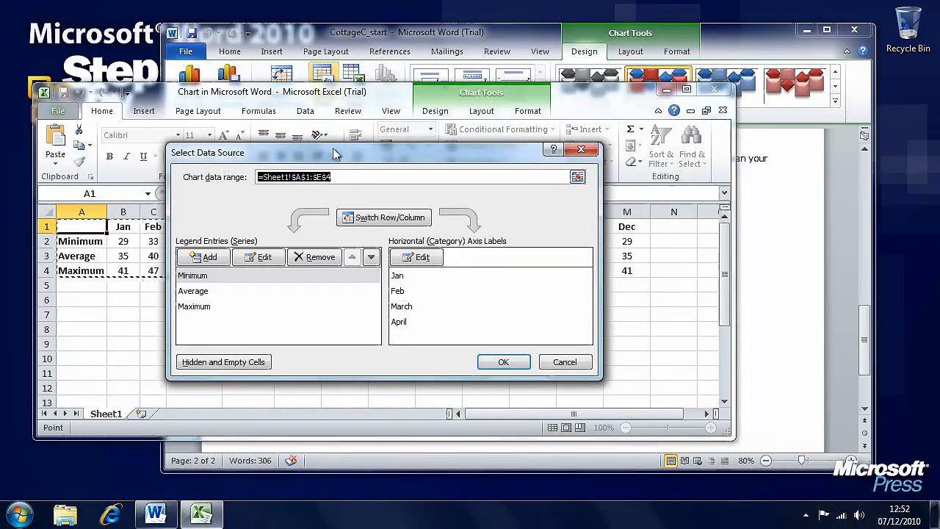
{"action": "left_click_drag", "start_coordinate": [334, 153], "coordinate": [418, 307]}
{"action": "left_click_drag", "start_coordinate": [270, 246], "coordinate": [440, 255]}
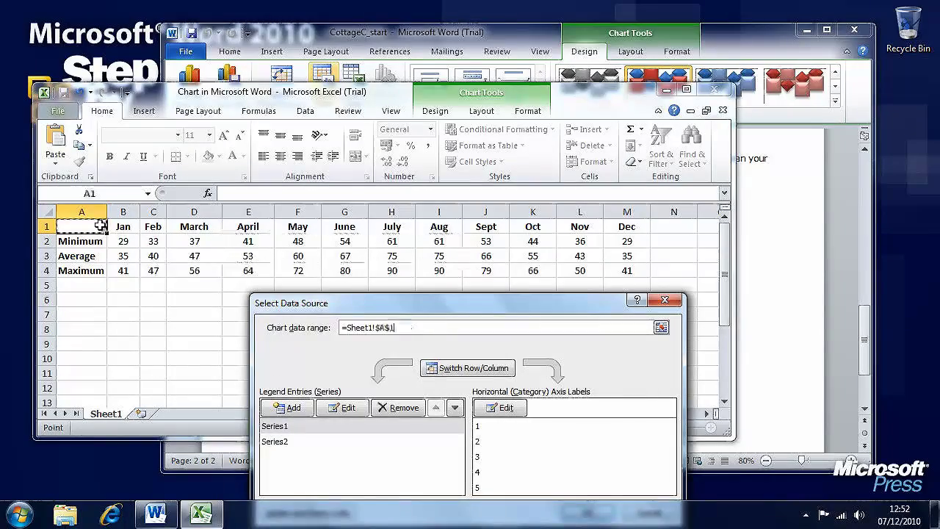
{"action": "left_click_drag", "start_coordinate": [76, 228], "coordinate": [626, 270]}
{"action": "left_click_drag", "start_coordinate": [431, 310], "coordinate": [402, 158]}
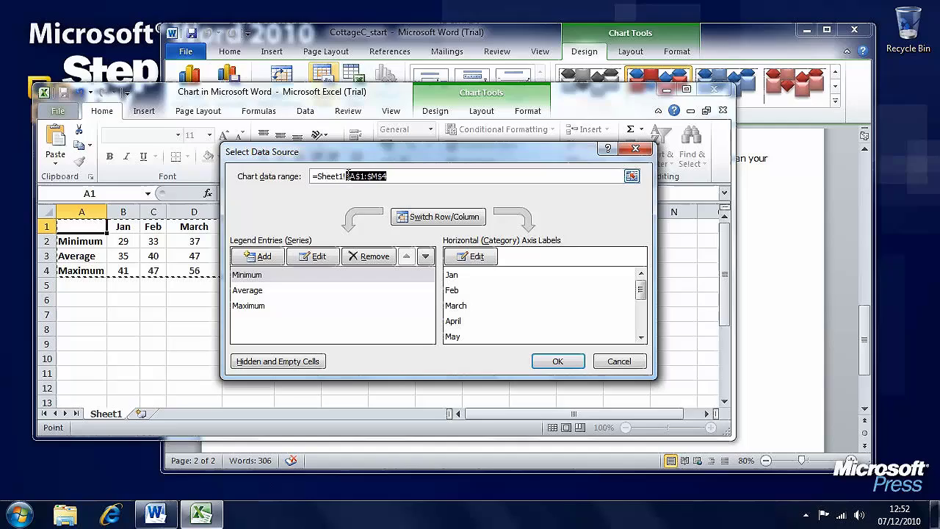
{"action": "left_click", "coordinate": [557, 360]}
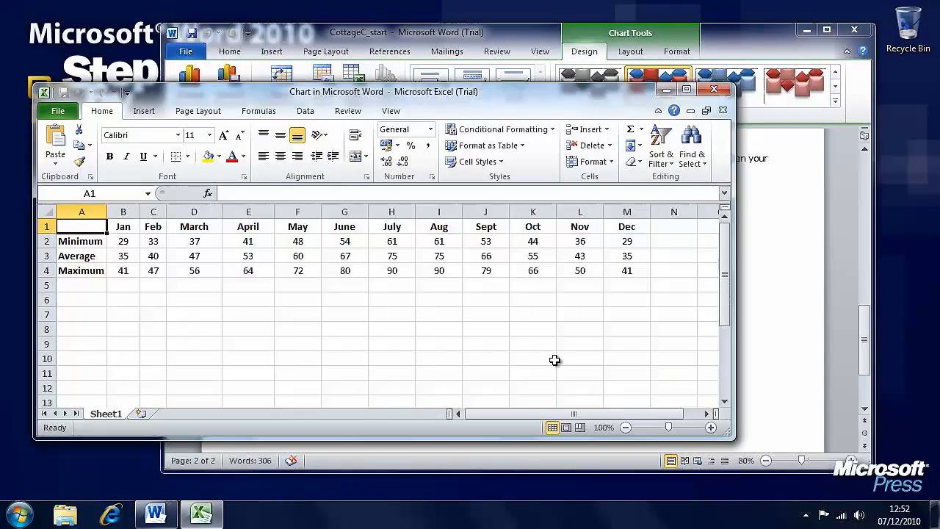
{"action": "left_click", "coordinate": [767, 310]}
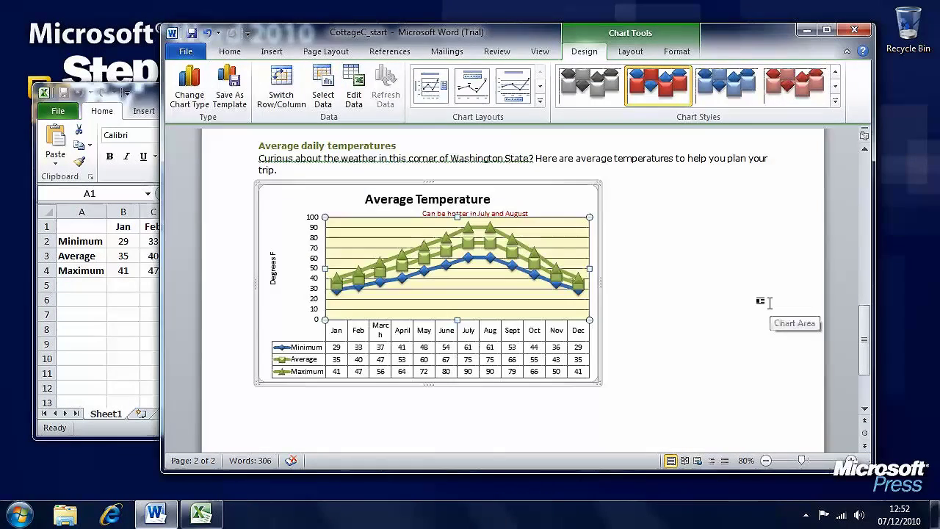
- Widen the Average Temperature chart to the right margin and make it taller, then deselect it
{"action": "left_click", "coordinate": [663, 359]}
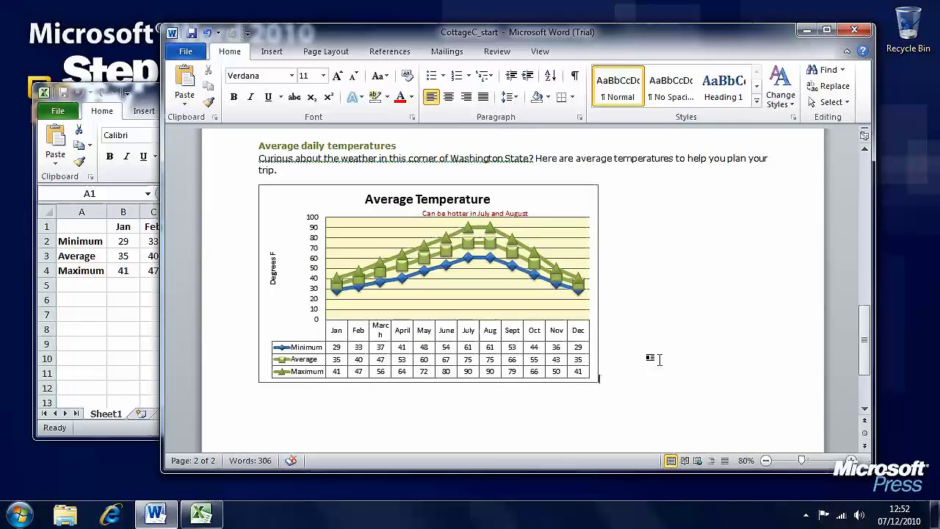
{"action": "left_click", "coordinate": [598, 301]}
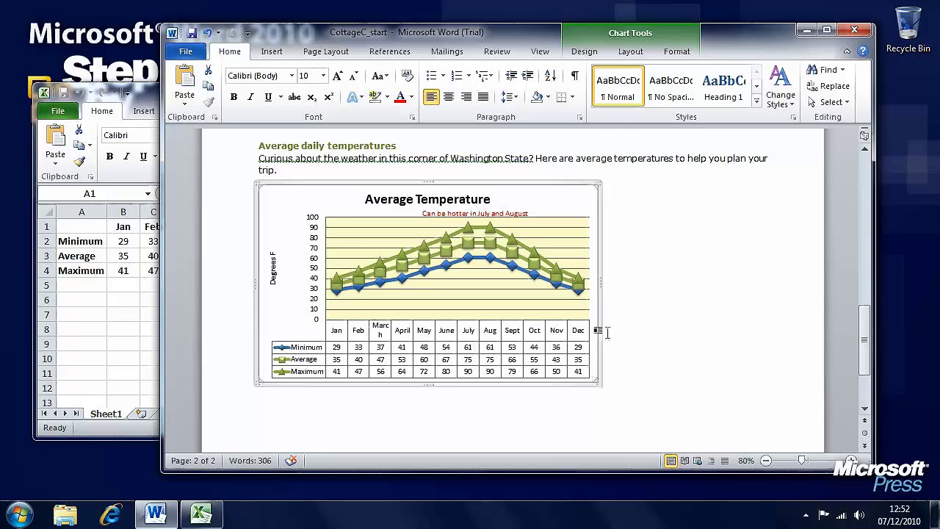
{"action": "left_click_drag", "start_coordinate": [600, 281], "coordinate": [775, 283]}
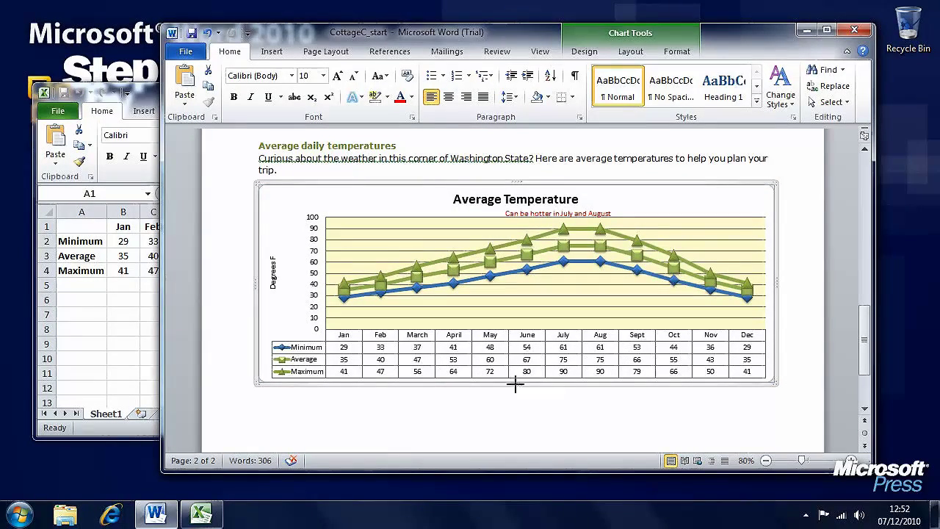
{"action": "left_click_drag", "start_coordinate": [514, 384], "coordinate": [514, 416]}
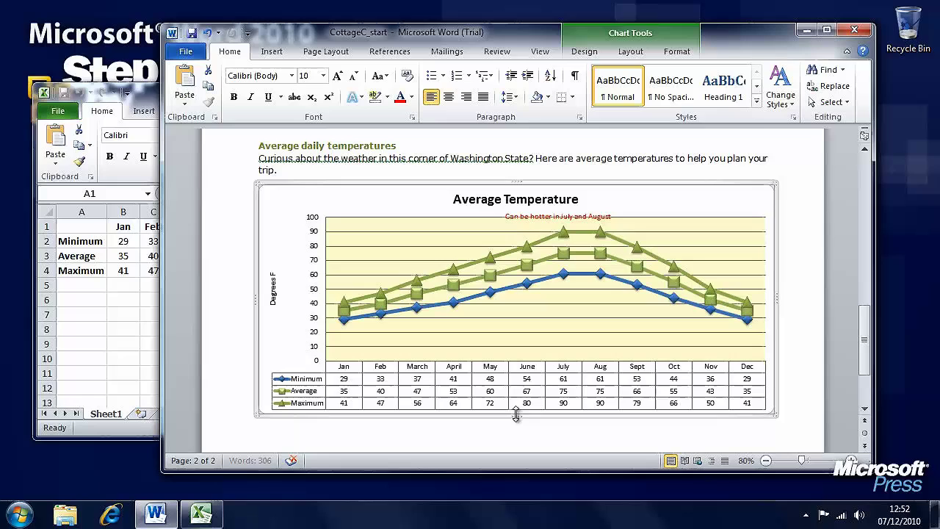
{"action": "left_click", "coordinate": [239, 311]}
{"action": "left_click", "coordinate": [337, 168]}
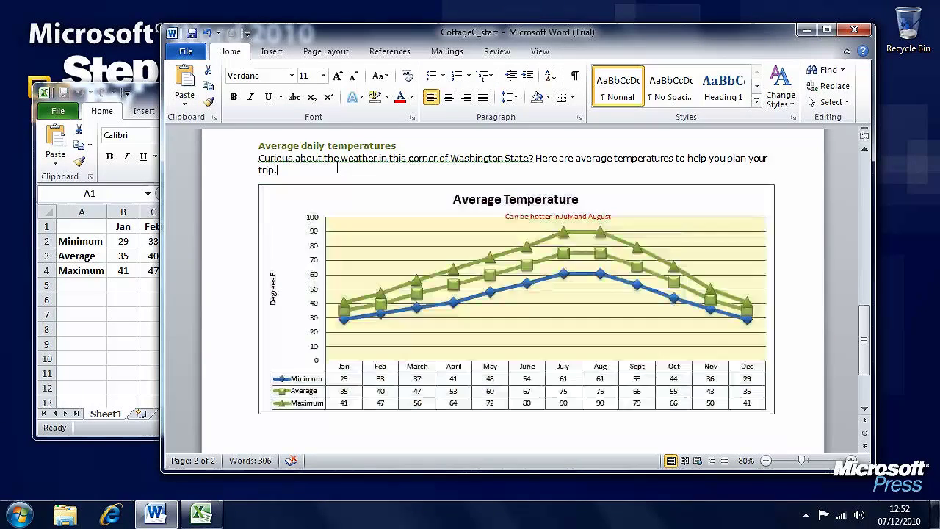
- Reopen the chart's Select Data dialog from the Word chart's design options
{"action": "left_click", "coordinate": [138, 301]}
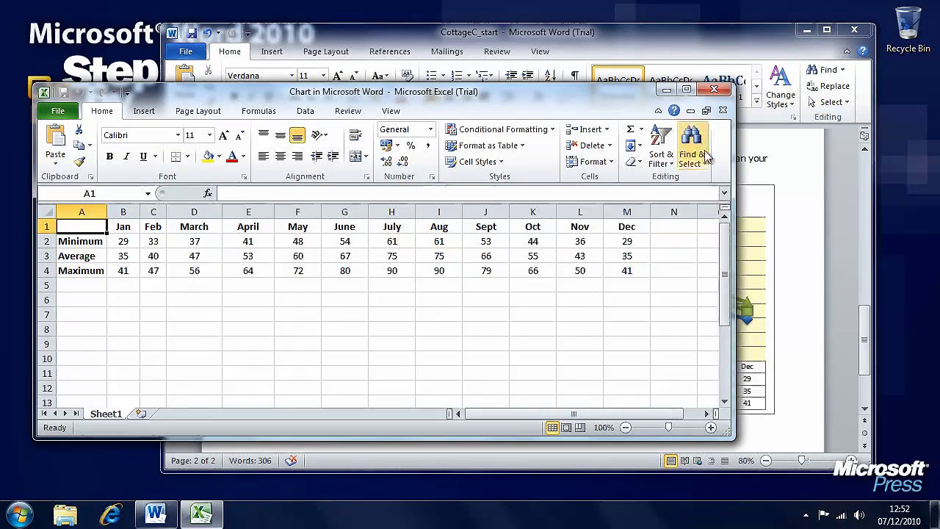
{"action": "left_click", "coordinate": [829, 233]}
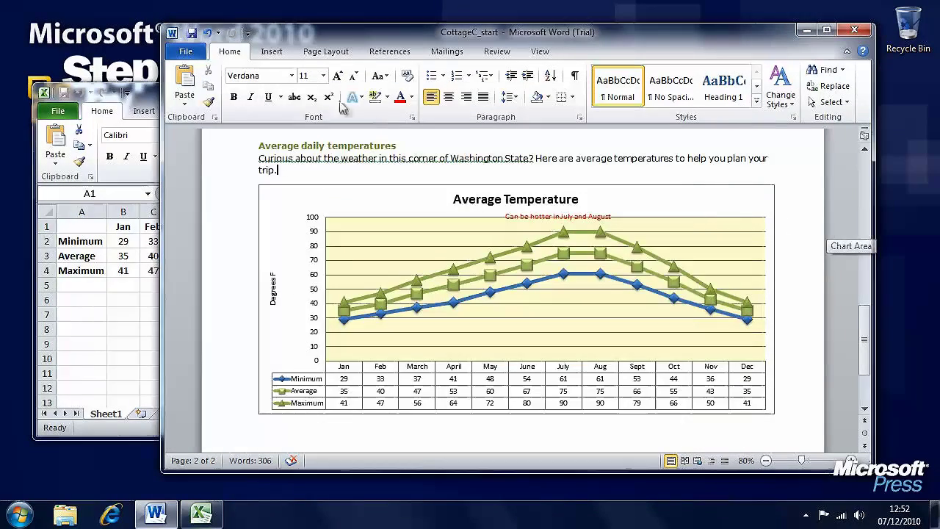
{"action": "left_click", "coordinate": [463, 224]}
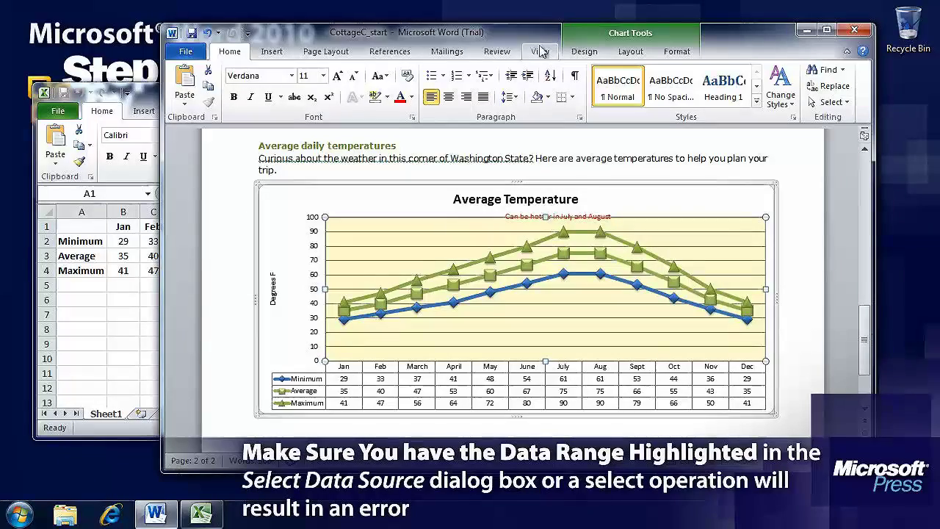
{"action": "left_click", "coordinate": [585, 51]}
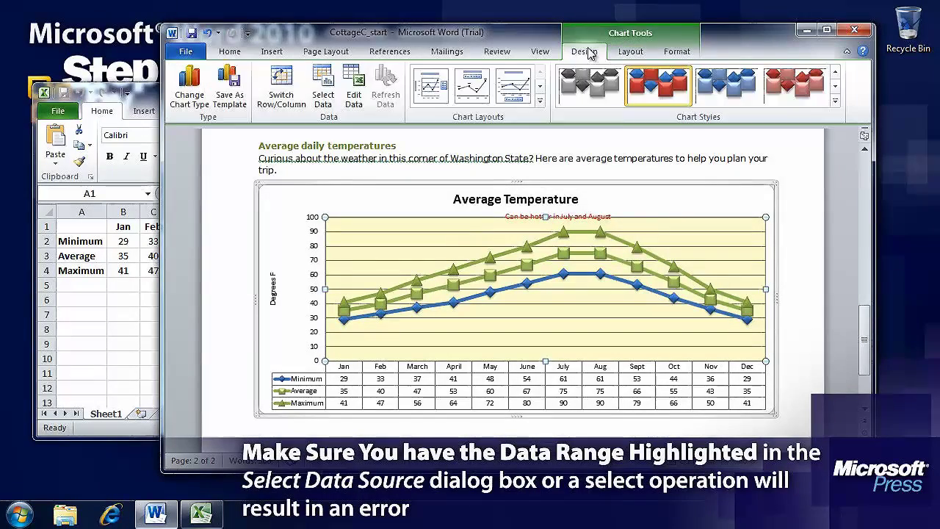
{"action": "left_click", "coordinate": [326, 83]}
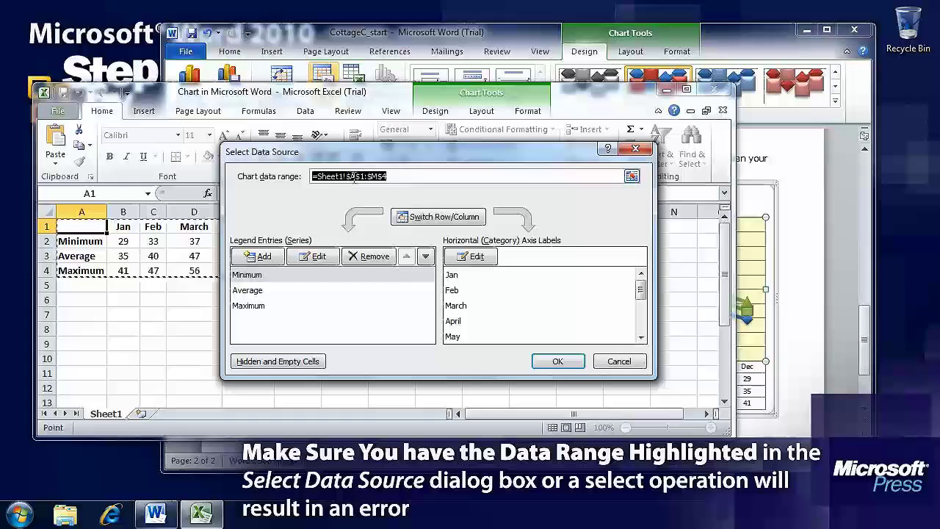
{"action": "left_click", "coordinate": [410, 176]}
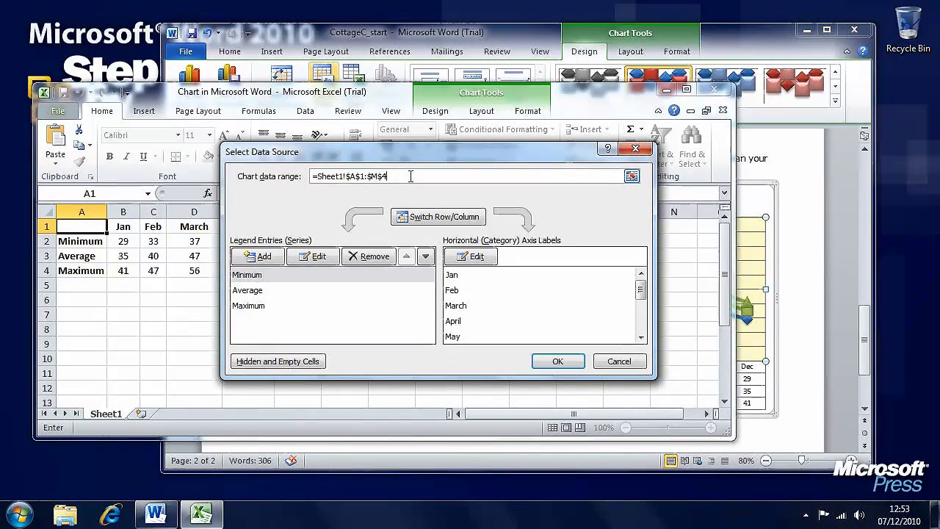
{"action": "left_click_drag", "start_coordinate": [451, 158], "coordinate": [417, 309]}
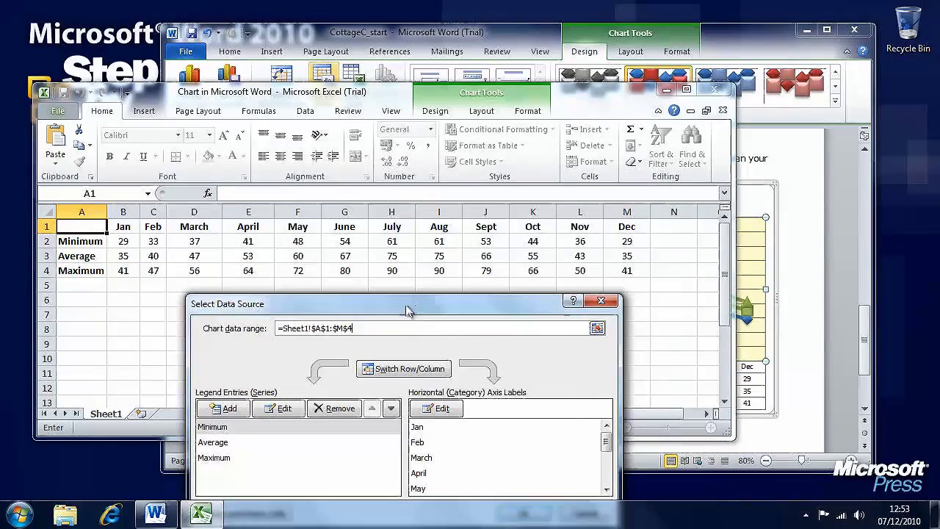
- Reselect A1:M4 and delete the duplicated reference, leaving =Sheet1!$A$1:$M$4
{"action": "left_click", "coordinate": [97, 230]}
{"action": "left_click_drag", "start_coordinate": [97, 229], "coordinate": [620, 275]}
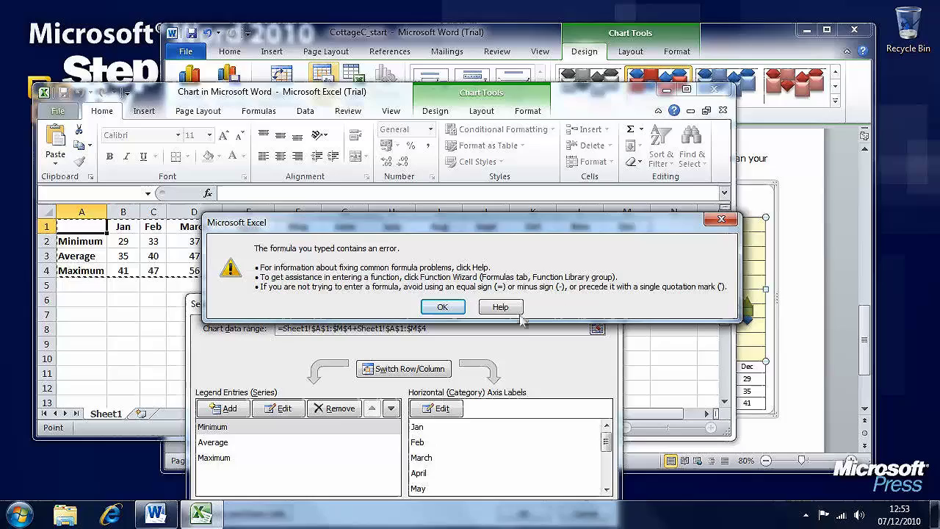
{"action": "left_click", "coordinate": [442, 307]}
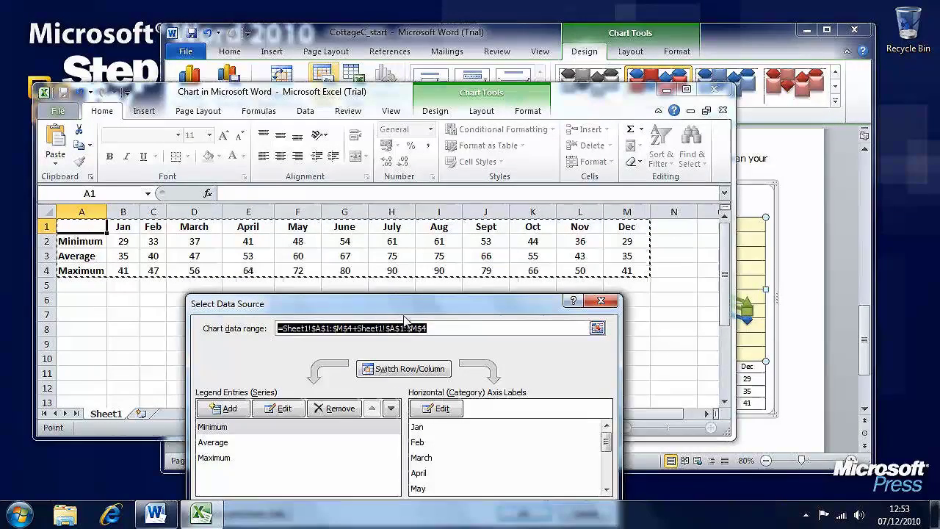
{"action": "left_click", "coordinate": [439, 329]}
{"action": "left_click_drag", "start_coordinate": [439, 329], "coordinate": [345, 332]}
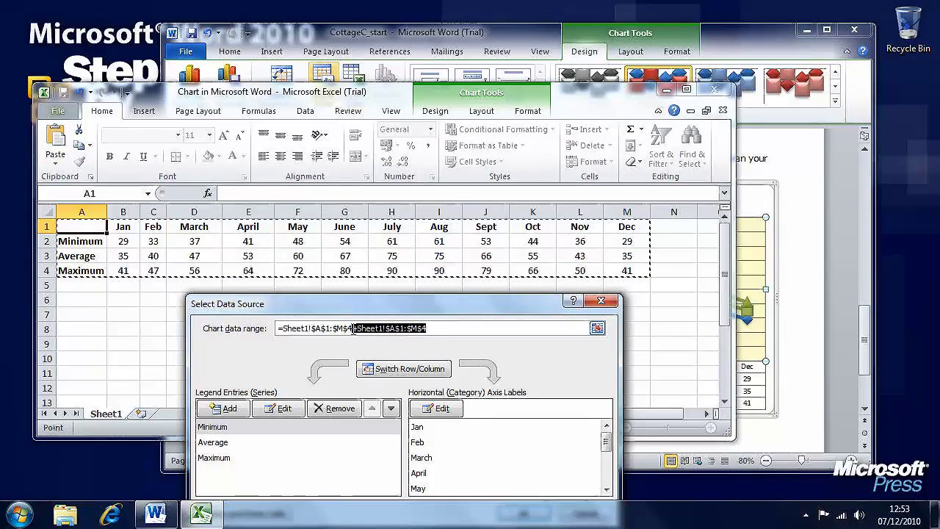
{"action": "key", "text": "Delete"}
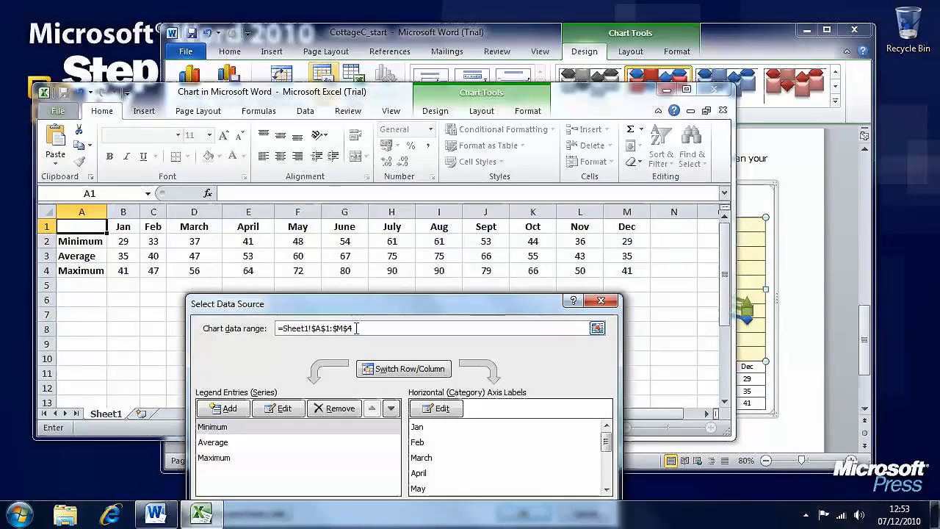
- Cancel the Select Data dialog and close the chart's Excel data sheet
{"action": "left_click_drag", "start_coordinate": [575, 302], "coordinate": [612, 161]}
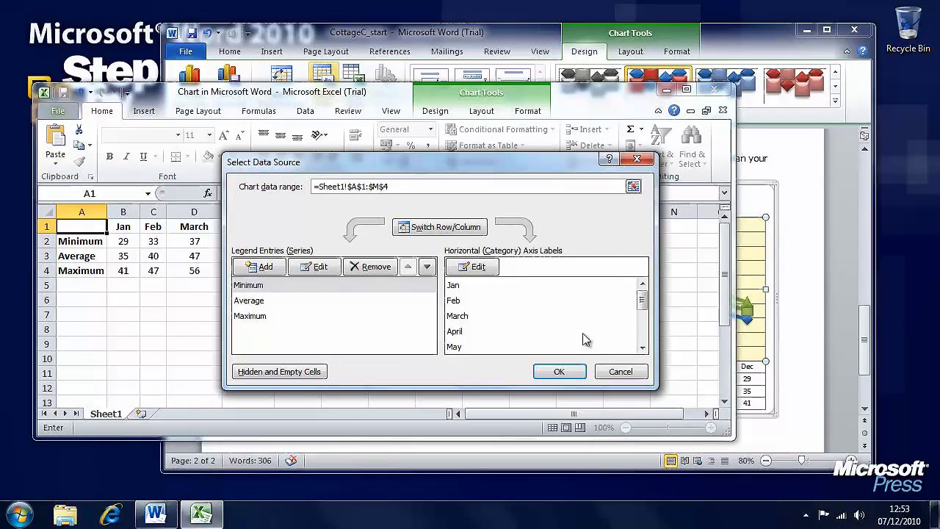
{"action": "left_click", "coordinate": [619, 371]}
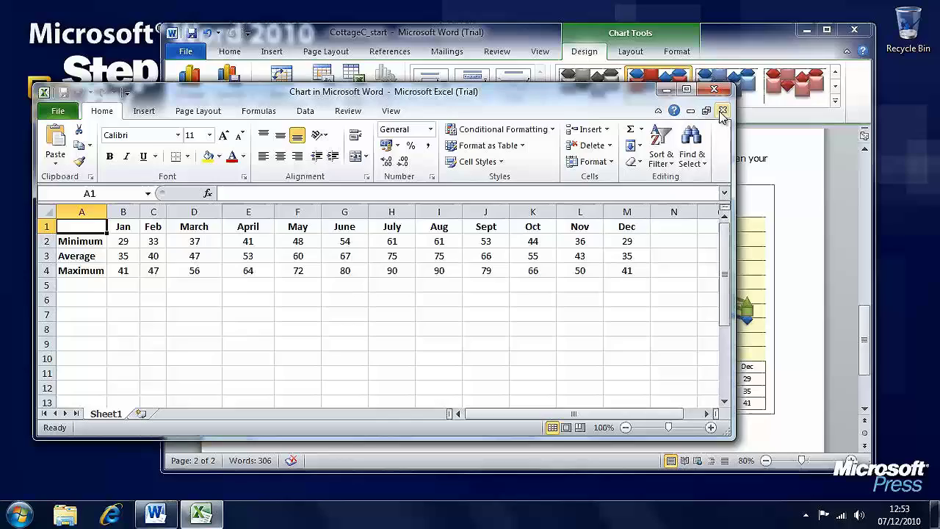
{"action": "left_click", "coordinate": [713, 91]}
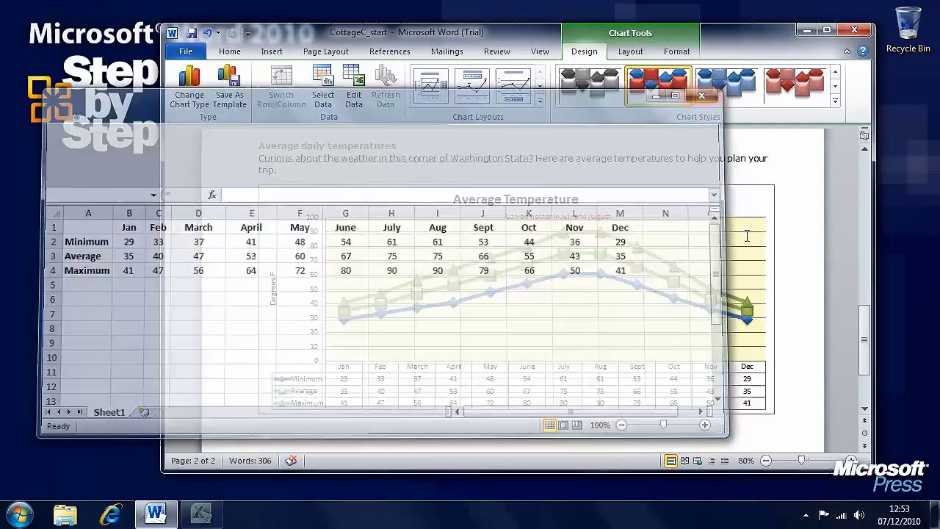